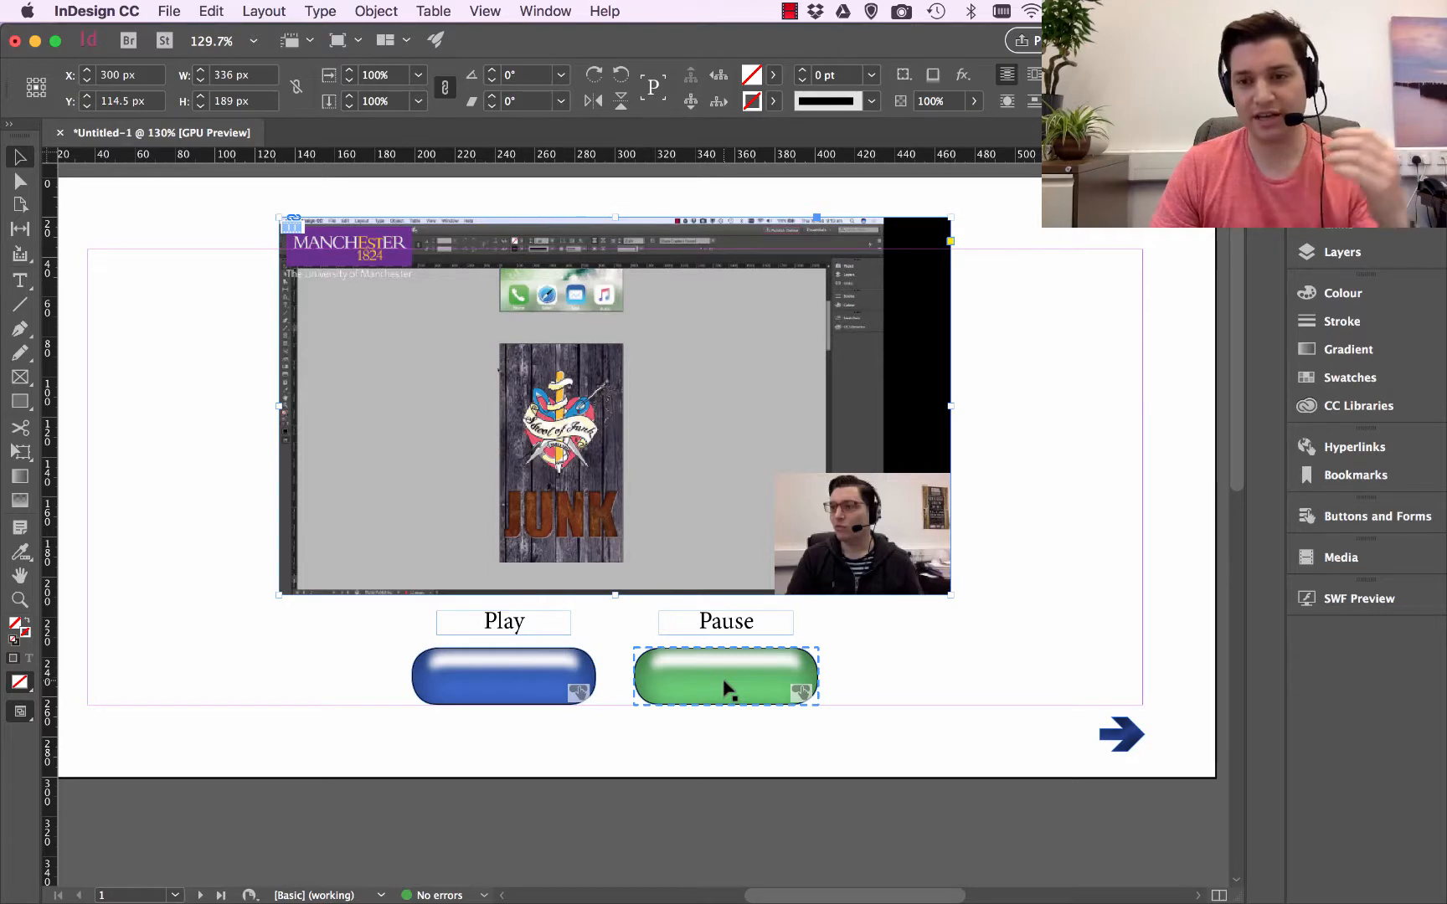
Look through the Sample Buttons And Forms library and close it.
{"action": "left_click", "coordinate": [1319, 519]}
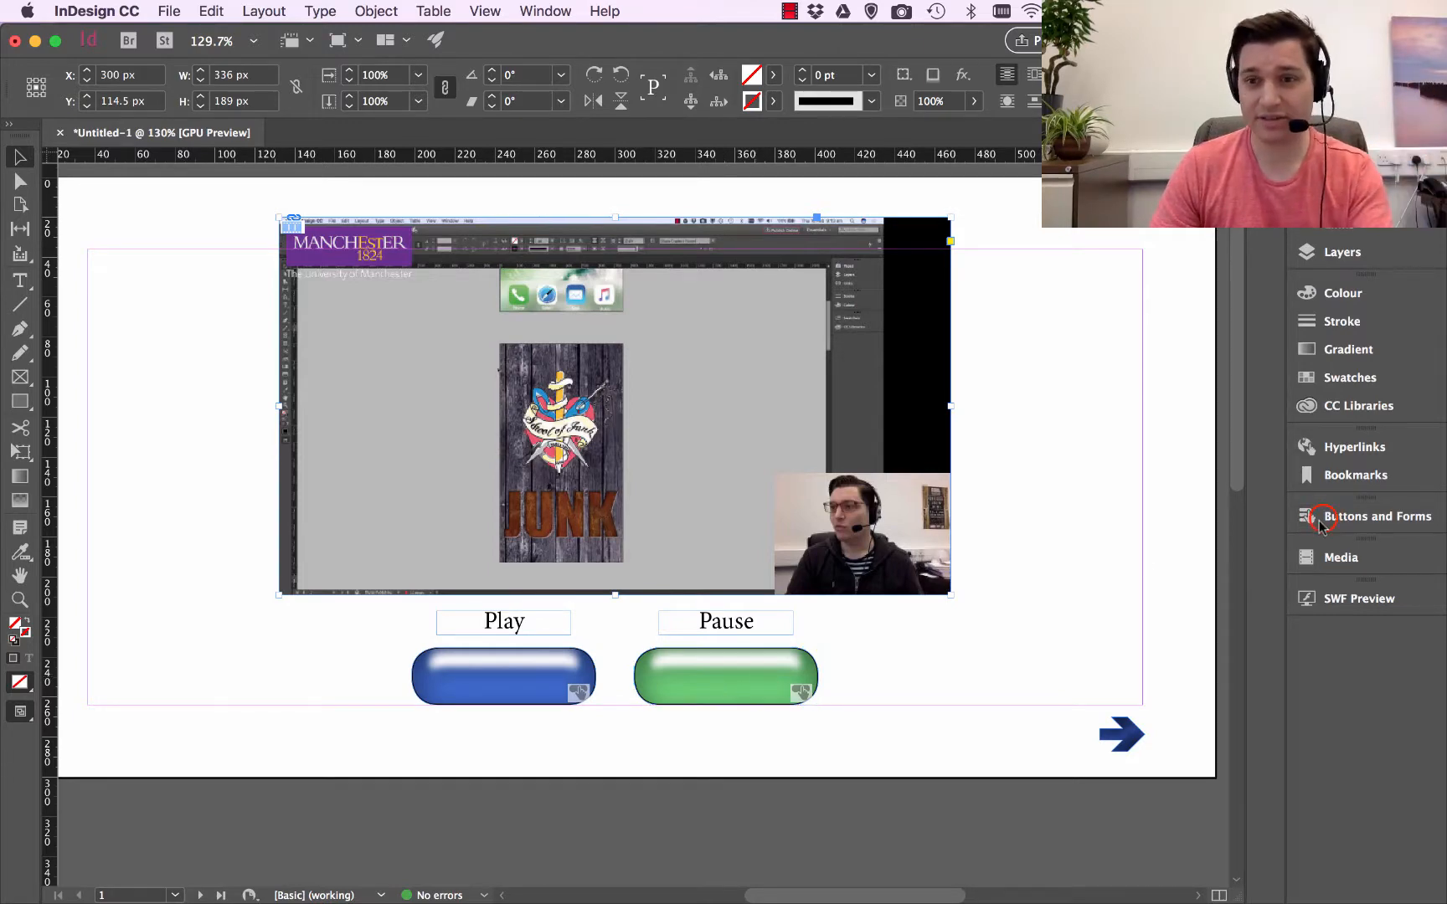
{"action": "left_click", "coordinate": [1271, 507]}
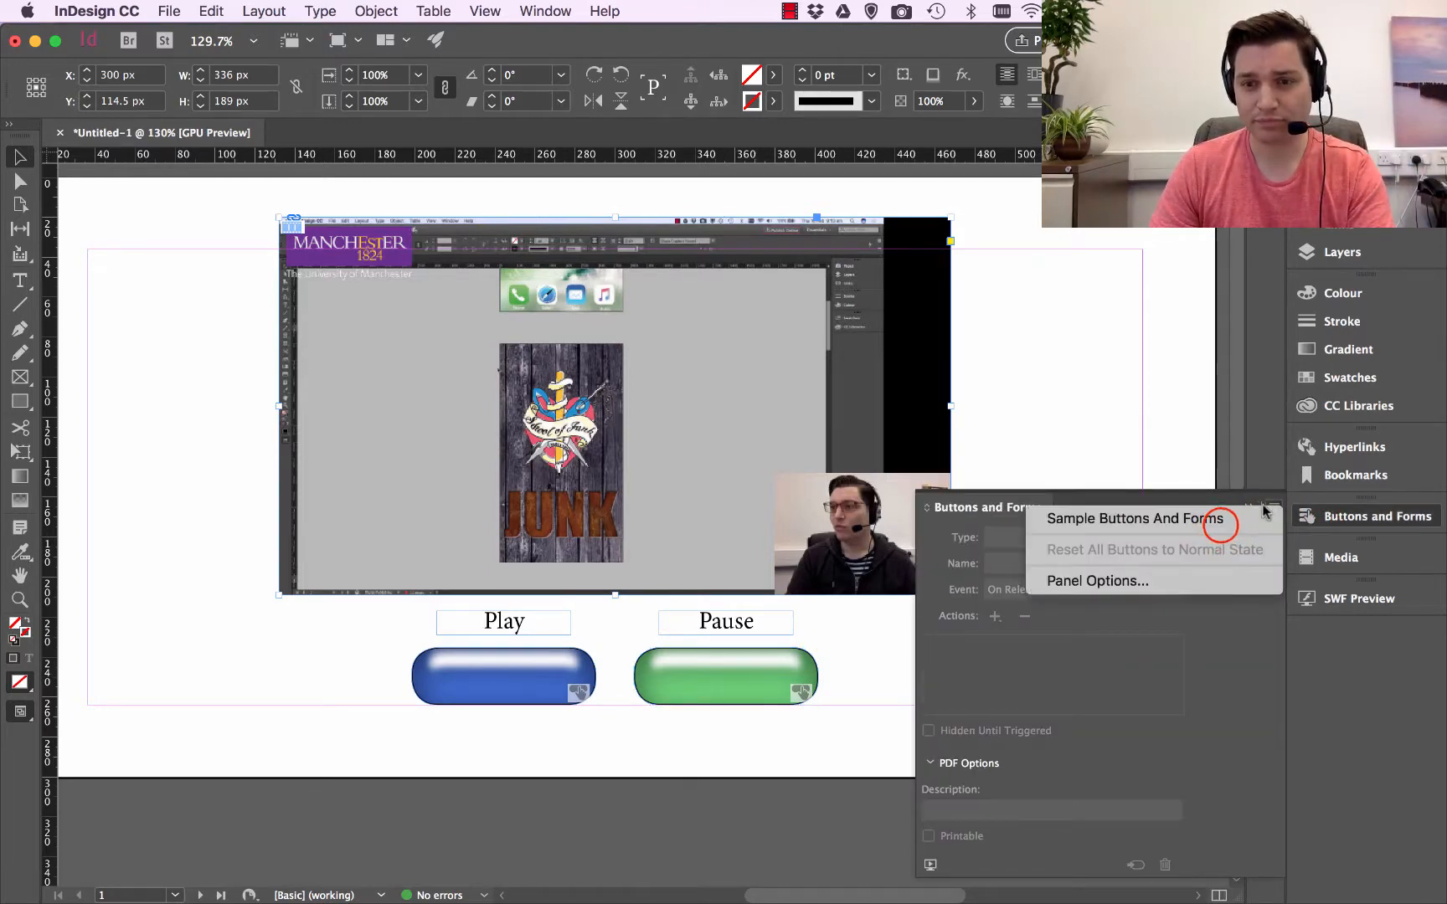
{"action": "left_click", "coordinate": [1221, 521]}
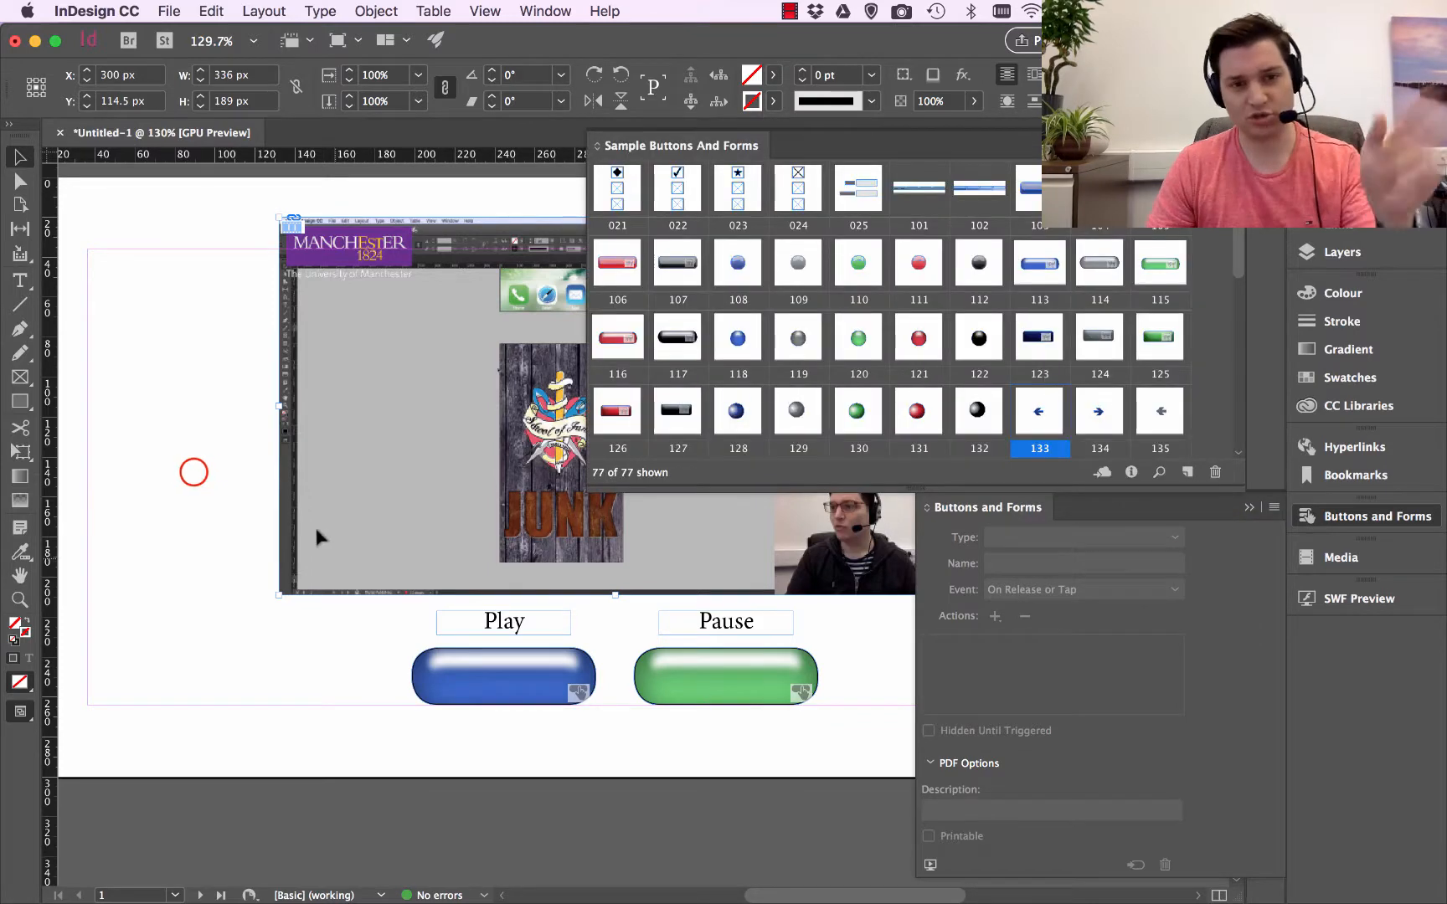
{"action": "left_click", "coordinate": [193, 473]}
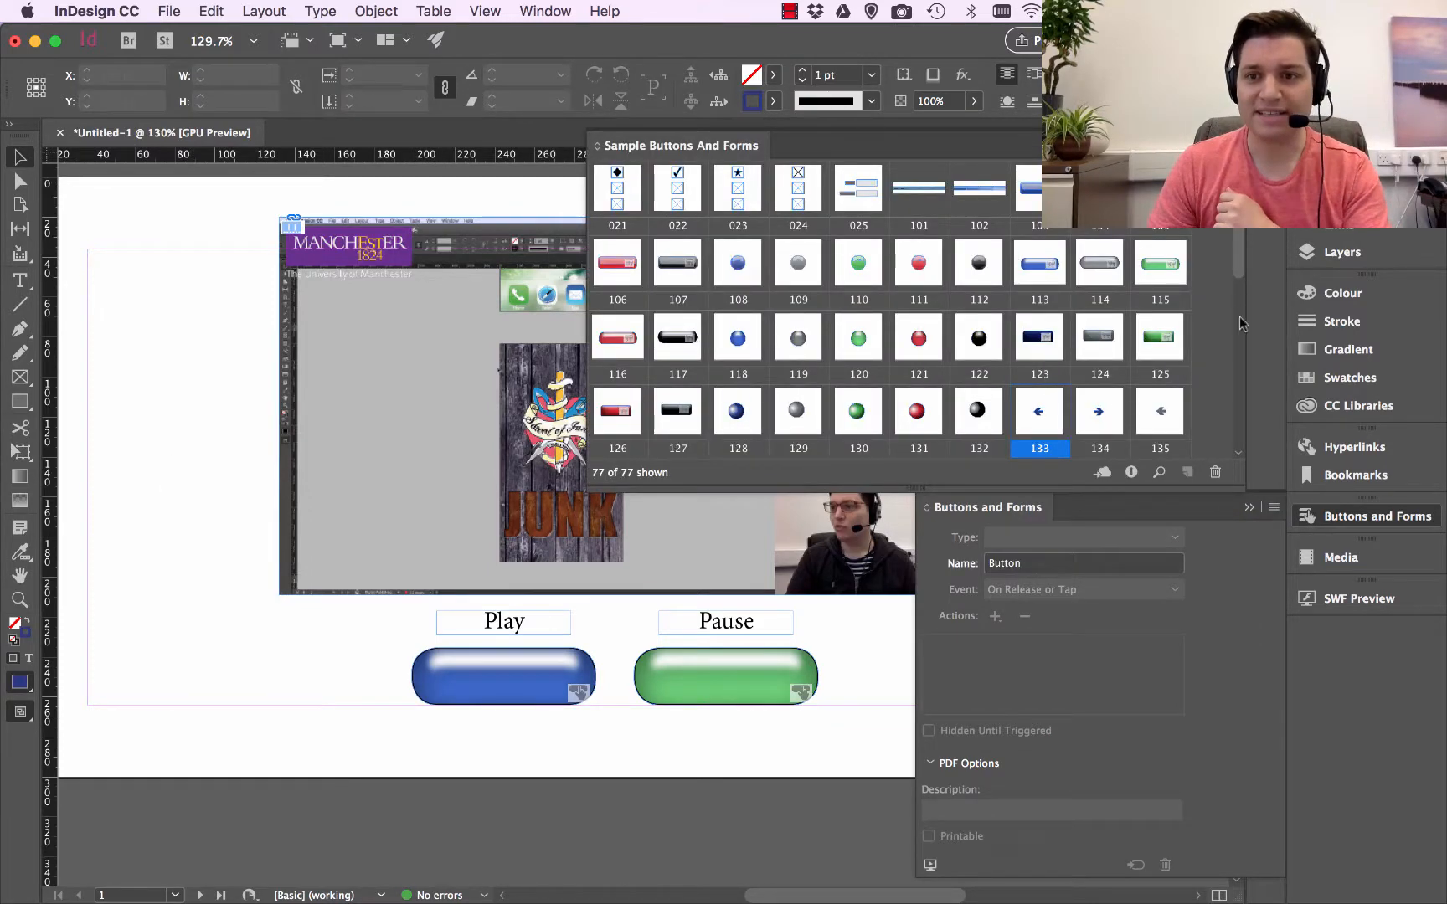
{"action": "left_click", "coordinate": [1251, 506]}
{"action": "left_click", "coordinate": [1177, 458]}
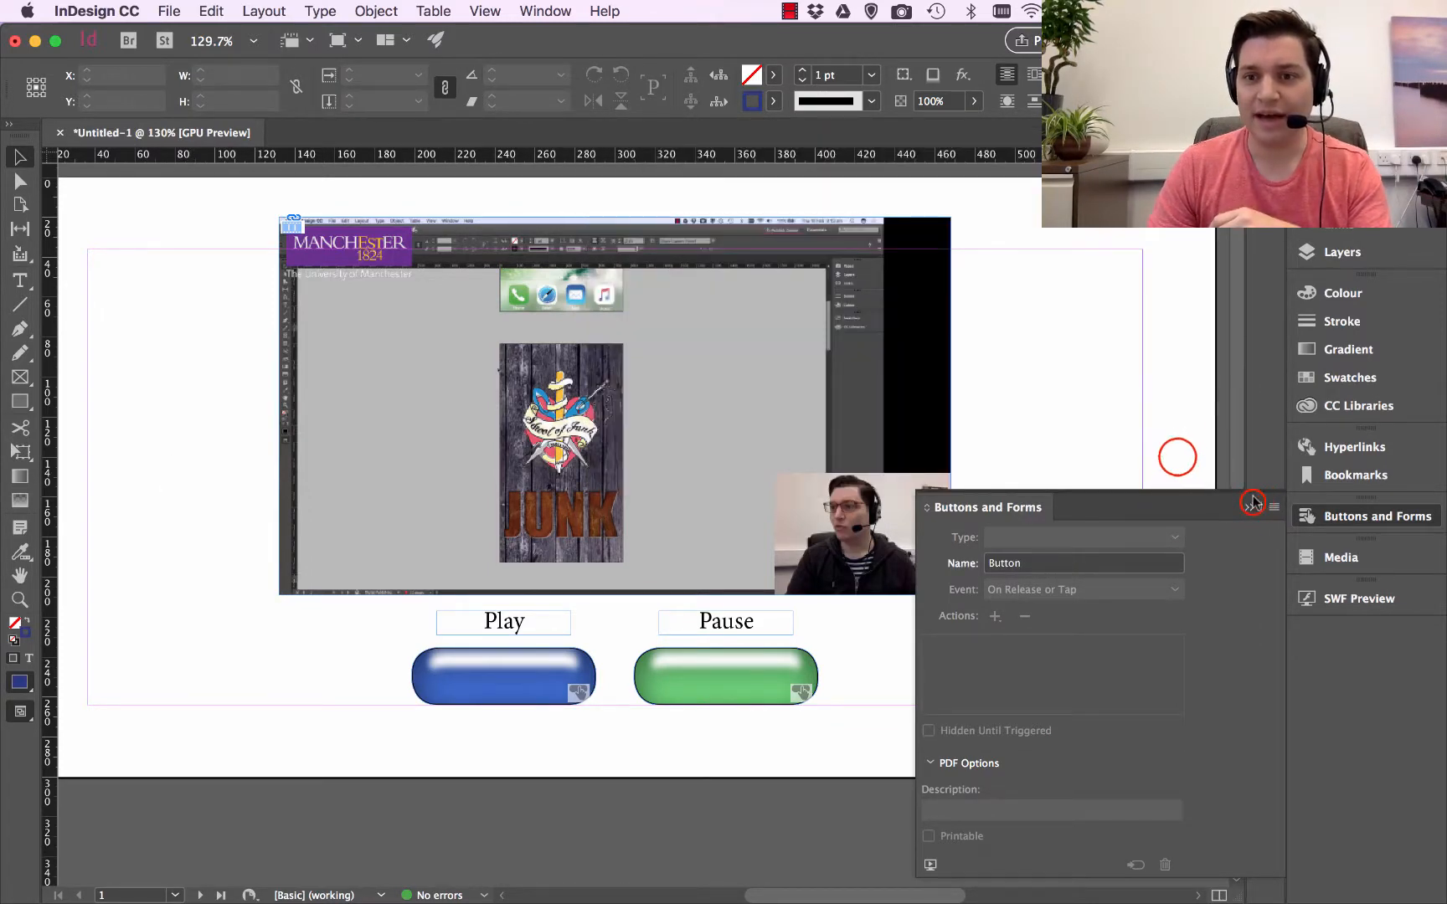
{"action": "left_click", "coordinate": [1251, 506]}
{"action": "left_click", "coordinate": [1178, 458]}
Examine the "The Next Page!" page and its back arrow, and return to page 1.
{"action": "left_click", "coordinate": [1122, 745]}
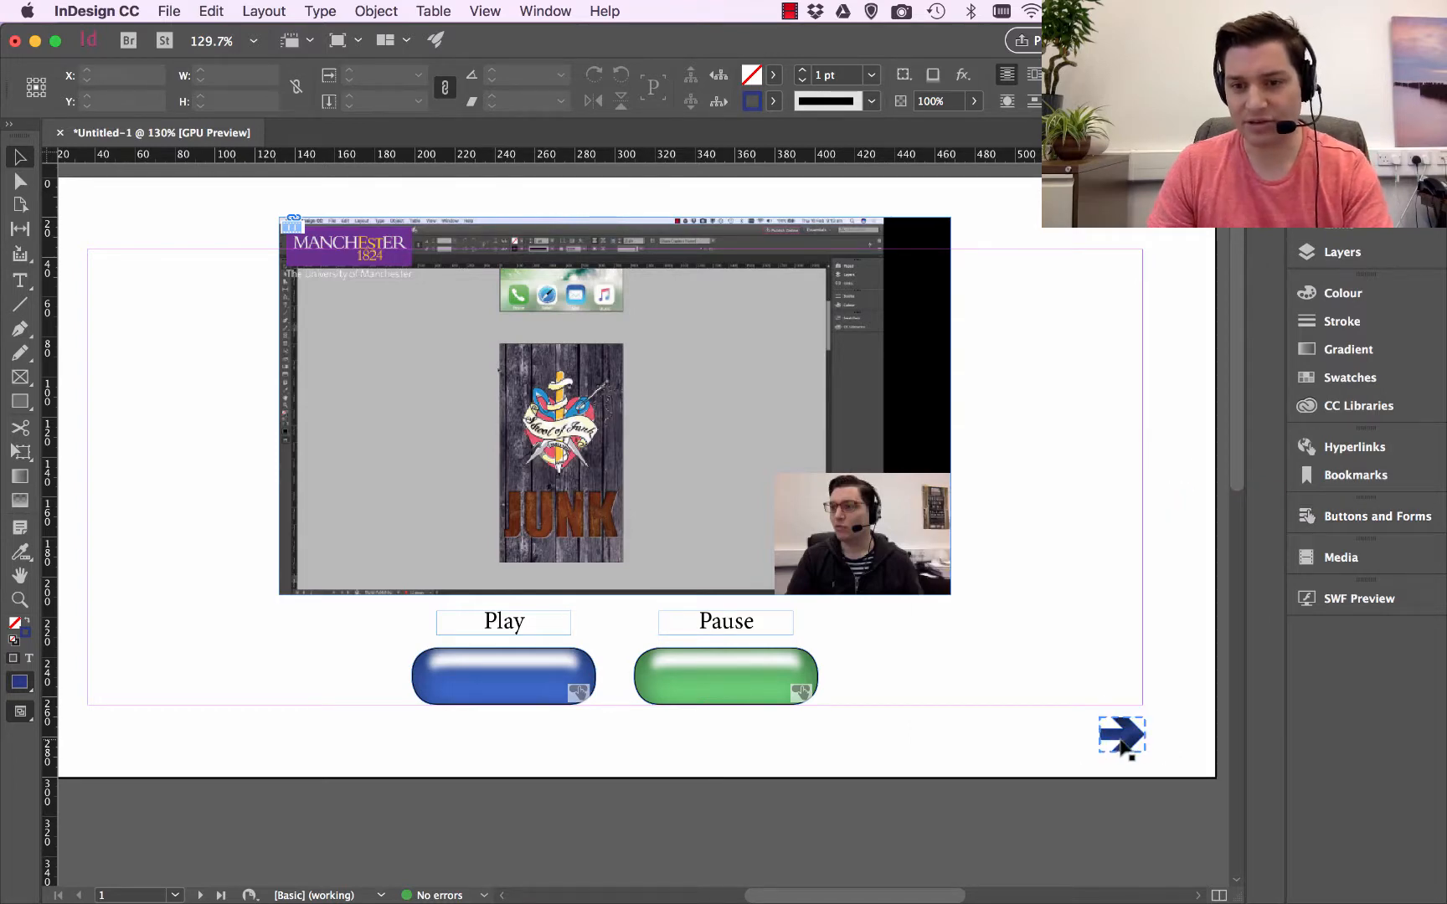
{"action": "left_click", "coordinate": [1340, 156]}
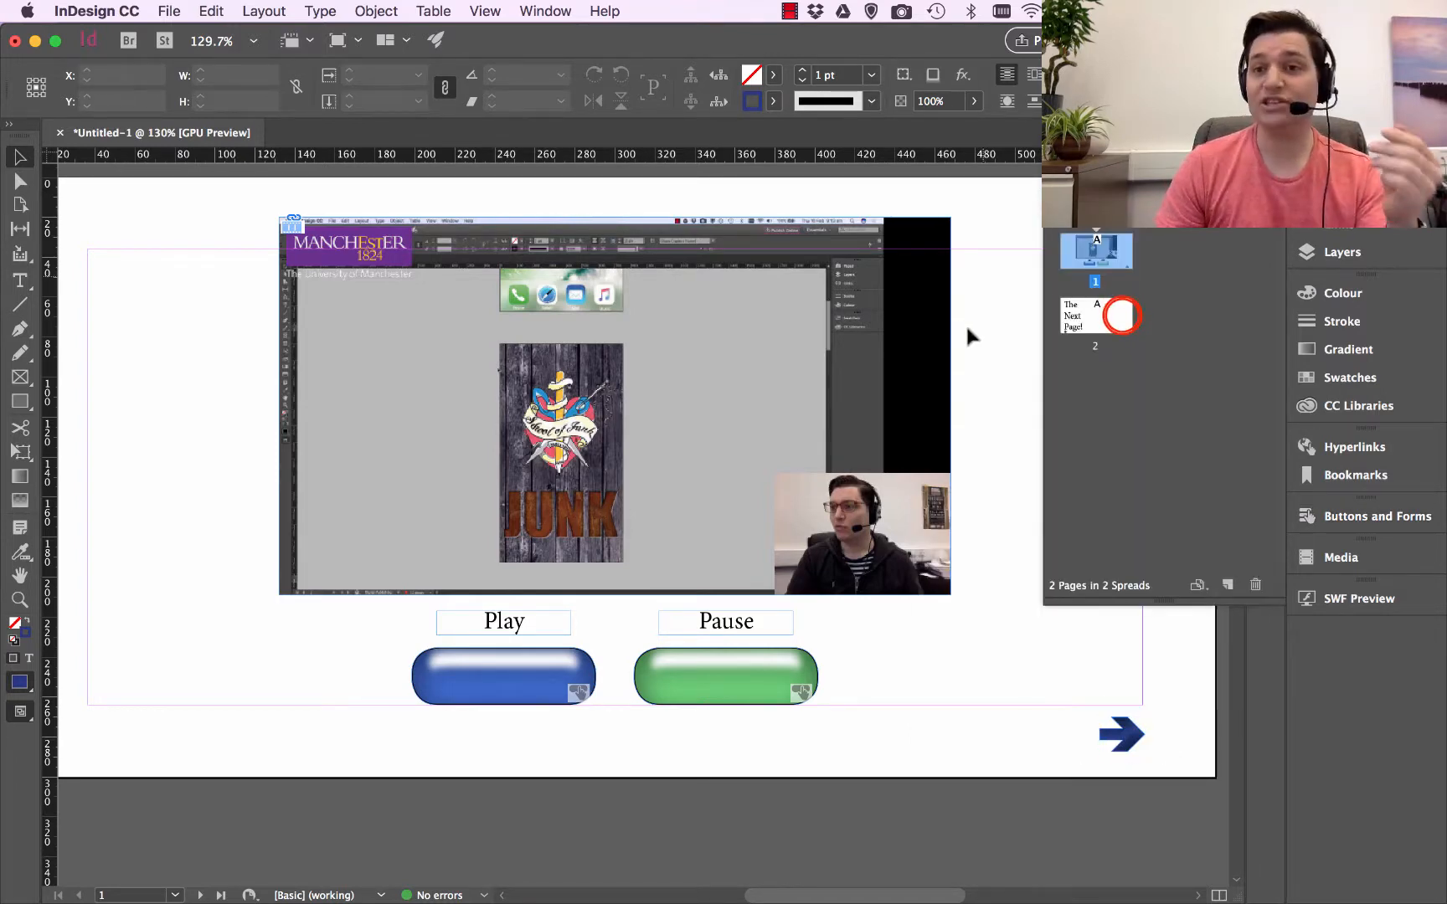
{"action": "double_click", "coordinate": [1123, 316]}
{"action": "left_click", "coordinate": [865, 476]}
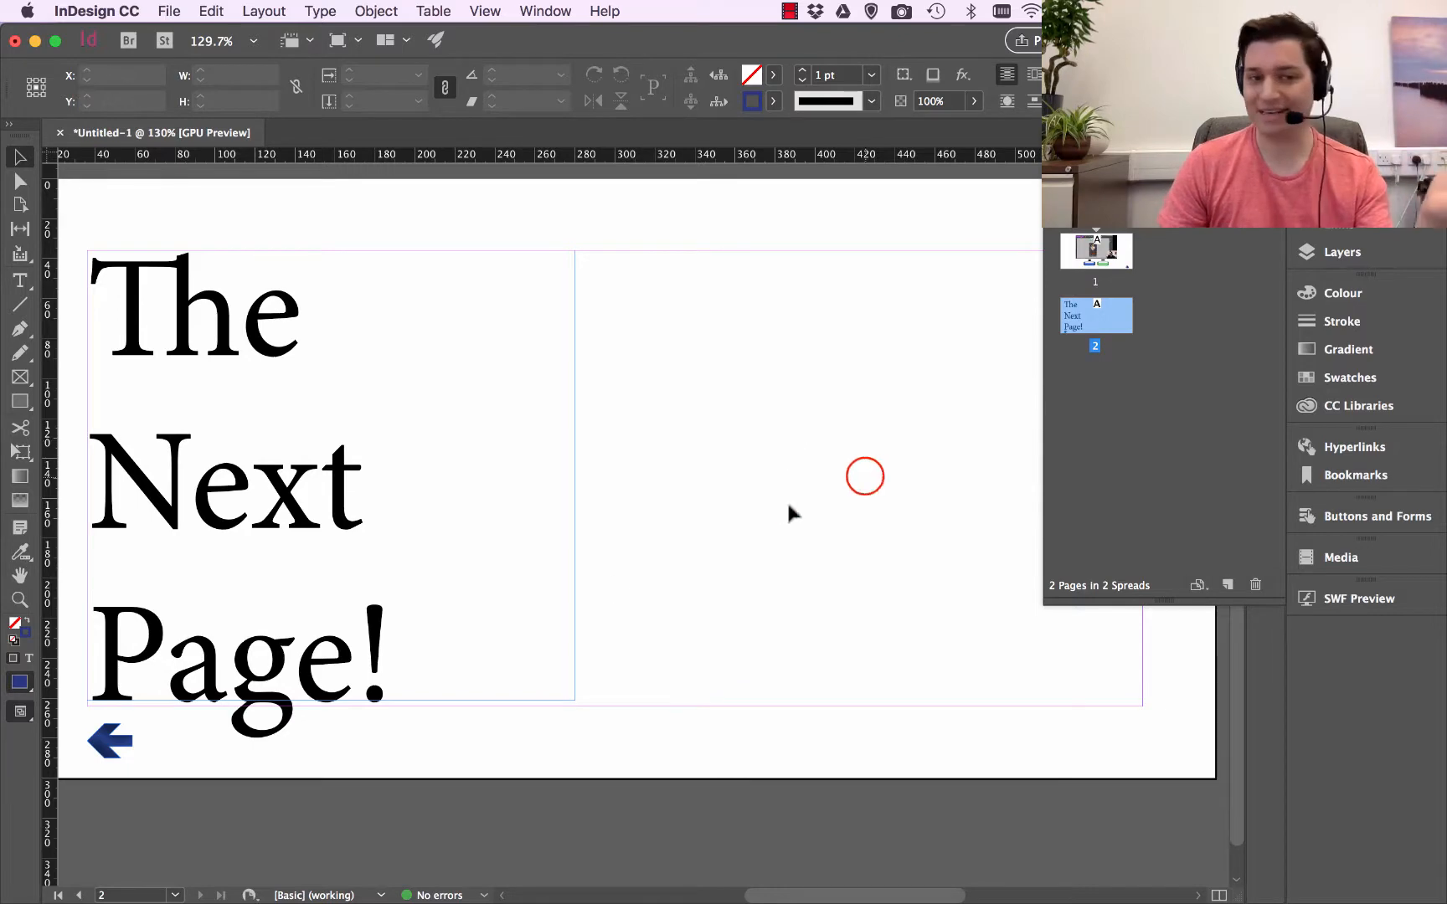
{"action": "left_click", "coordinate": [110, 745]}
{"action": "left_click", "coordinate": [249, 764]}
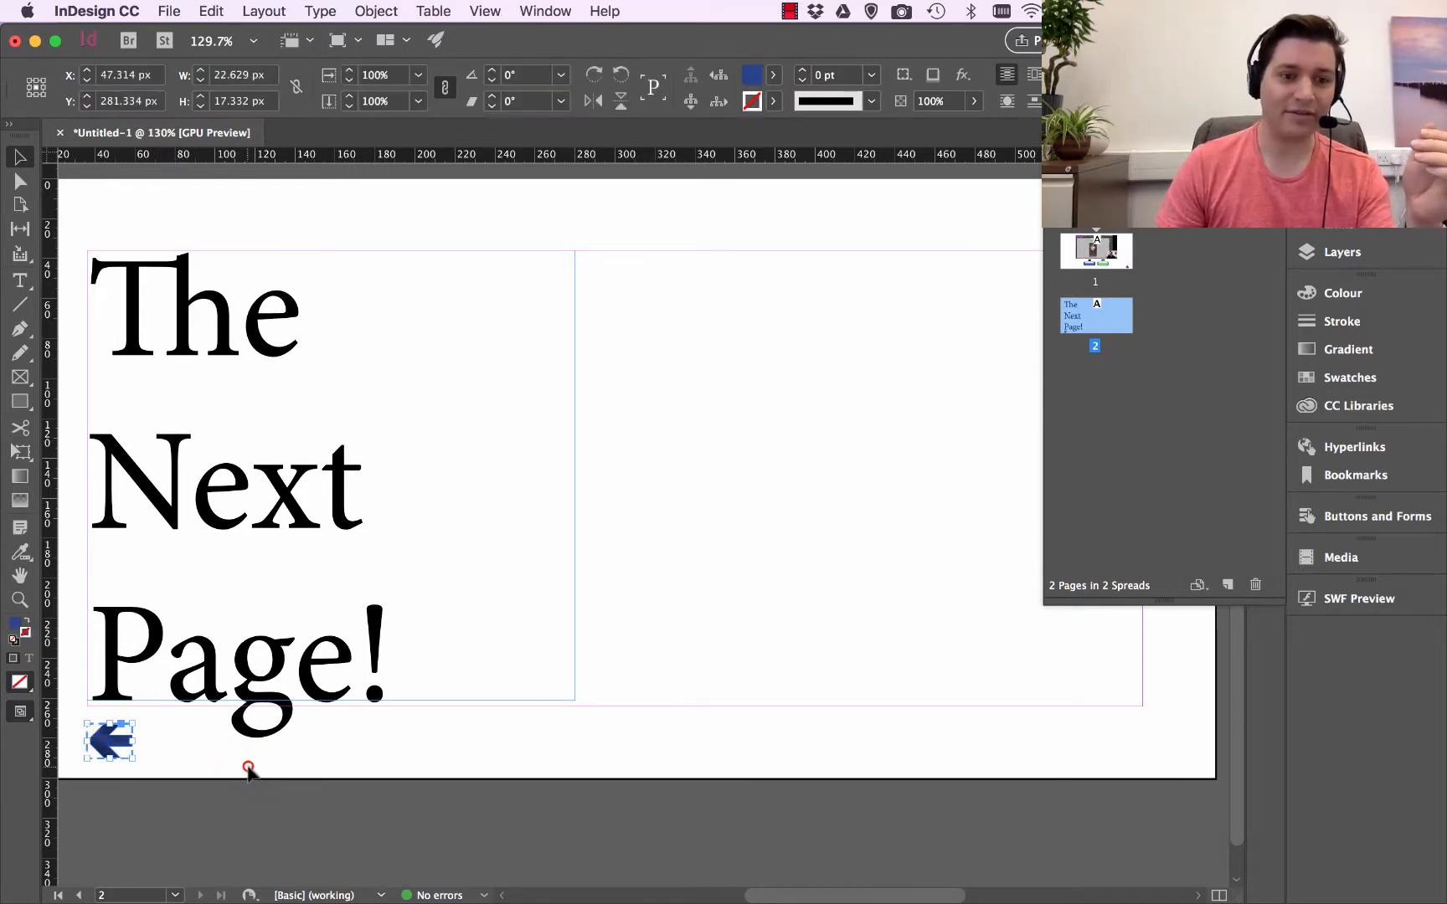
{"action": "double_click", "coordinate": [1095, 250]}
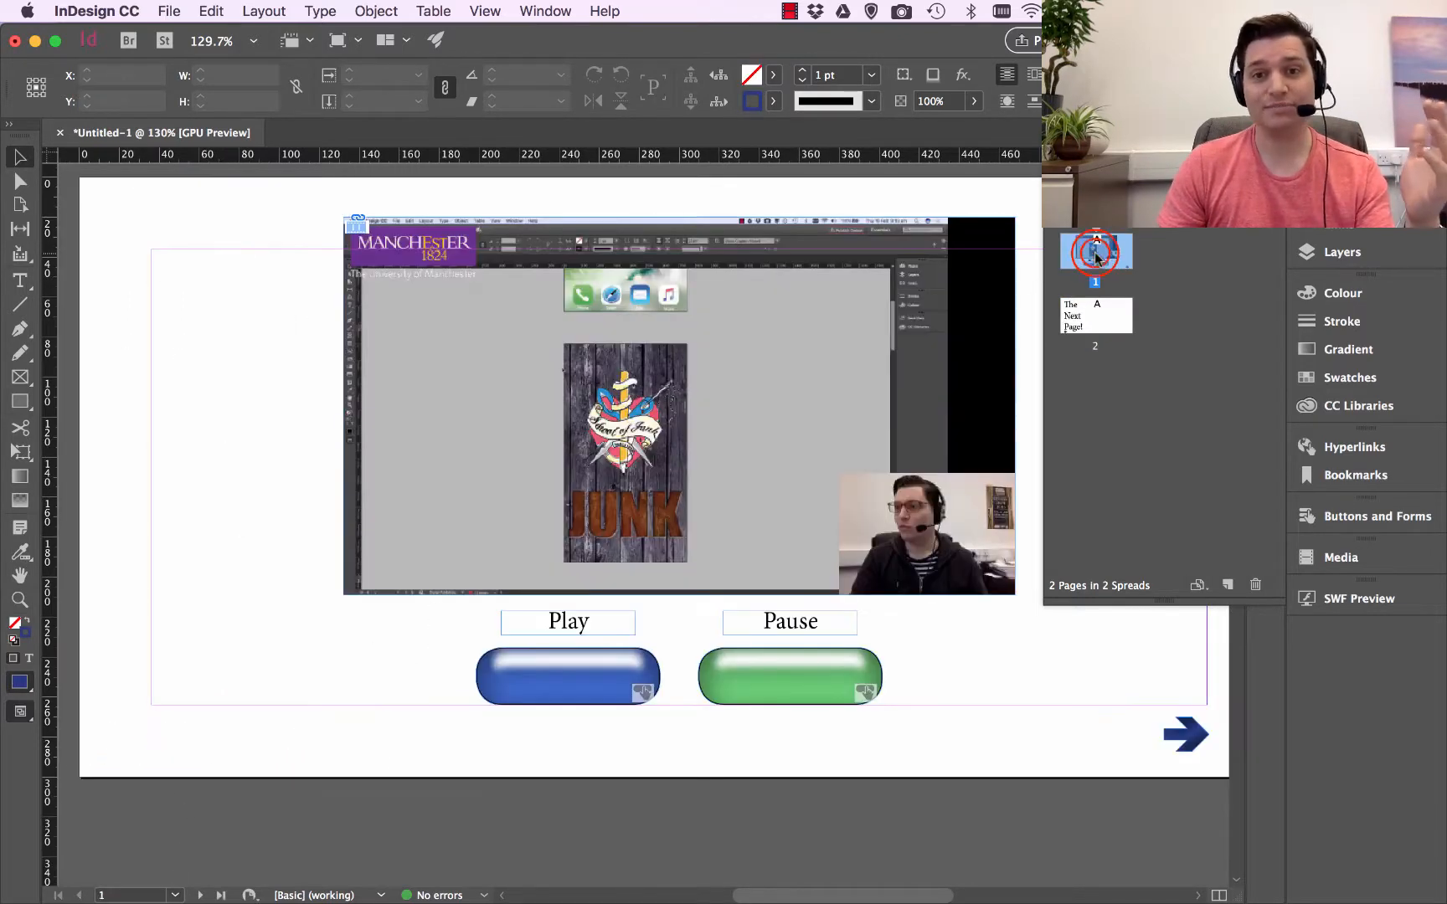
{"action": "scroll", "coordinate": [561, 534], "scroll_direction": "right", "scroll_amount": 2}
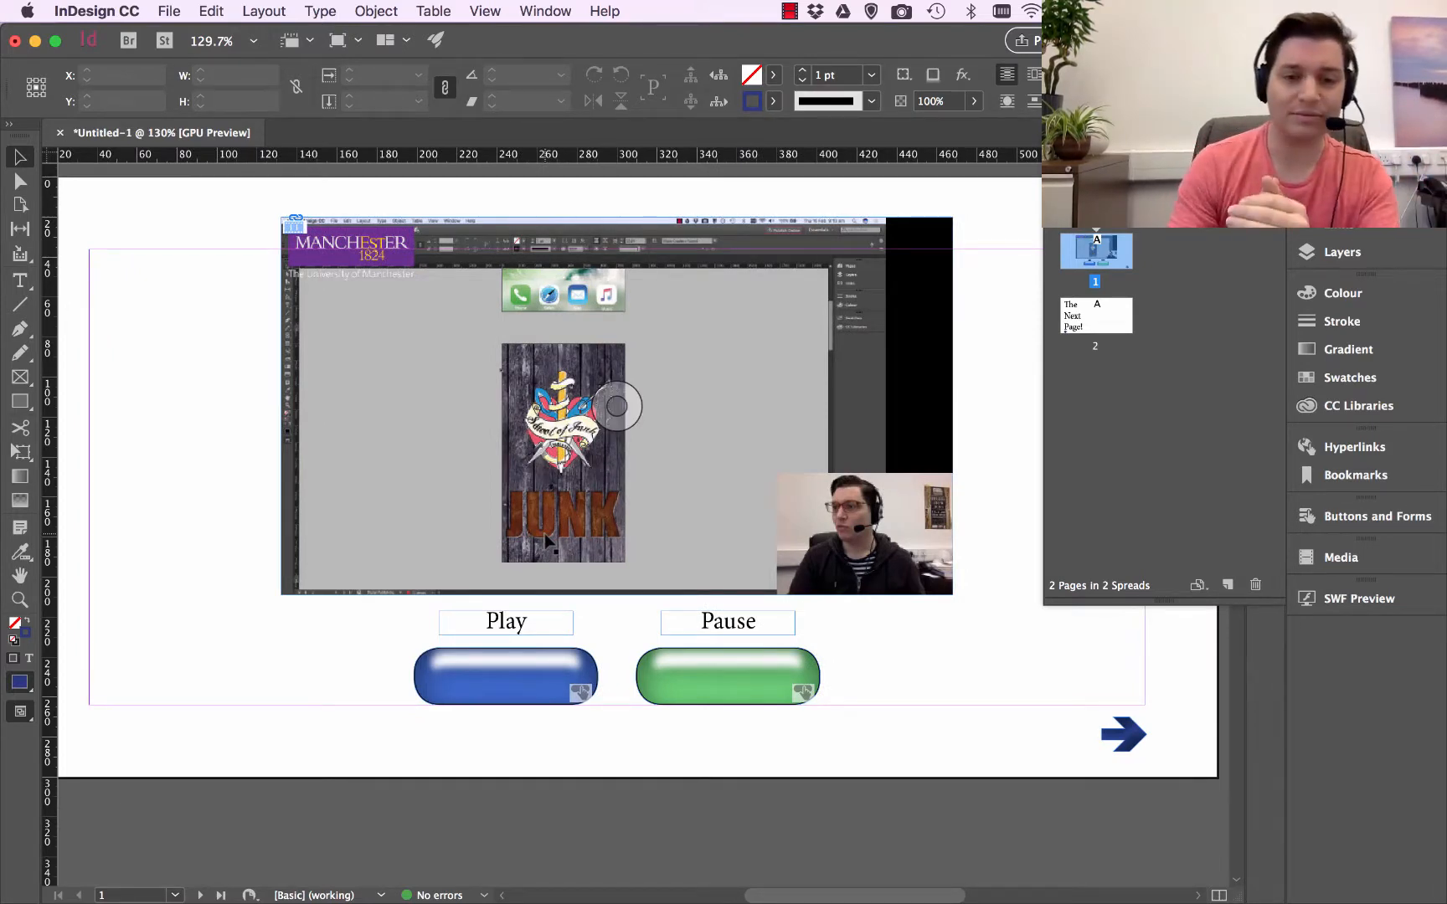
{"action": "left_click", "coordinate": [1160, 284]}
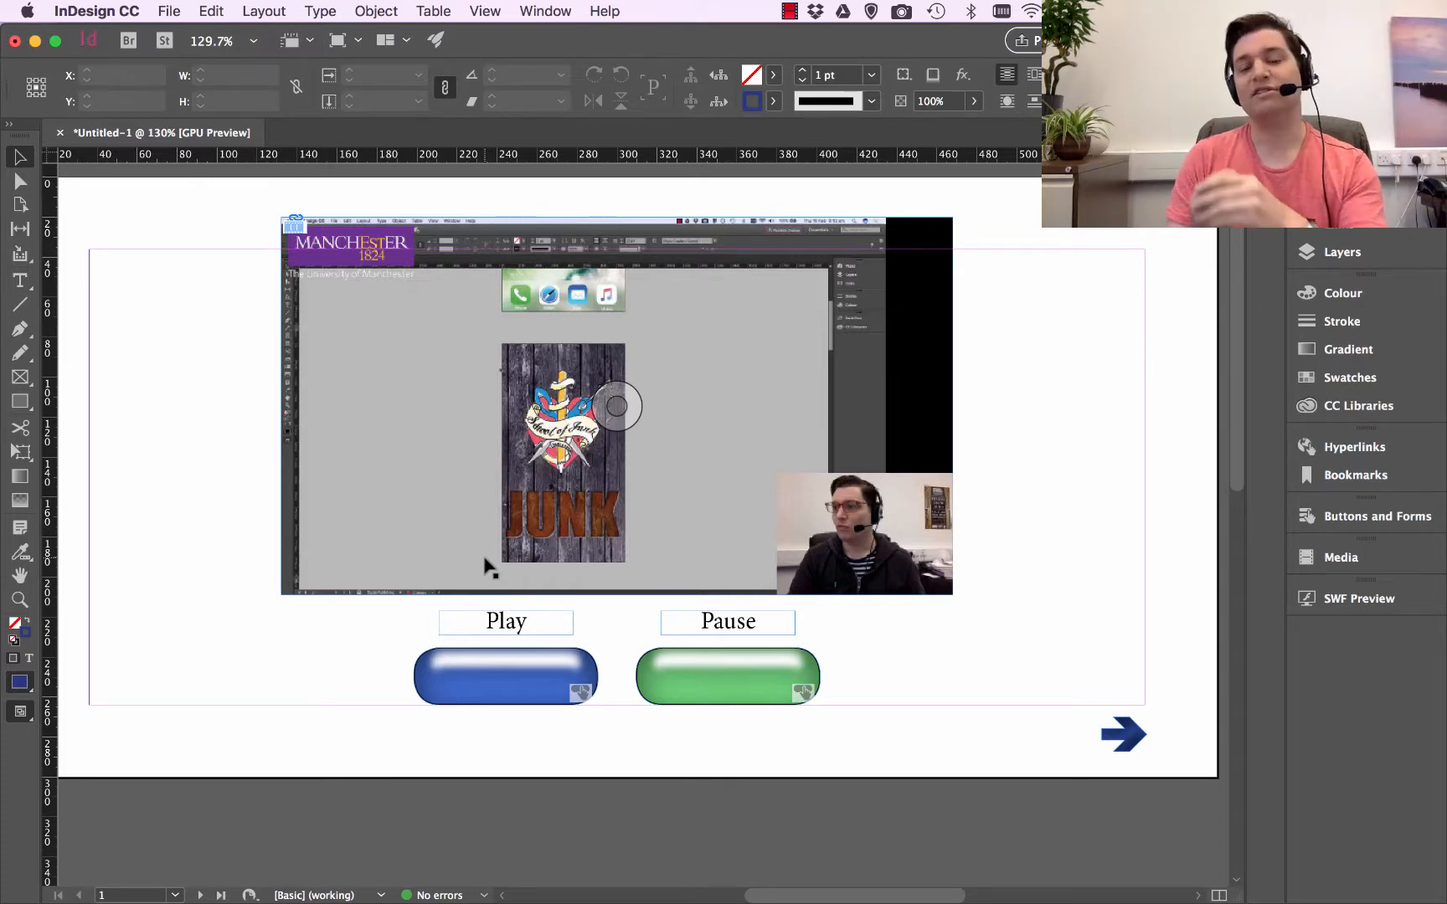
Turn off the Go To Page action on the blue button under the Play label.
{"action": "left_click", "coordinate": [456, 664]}
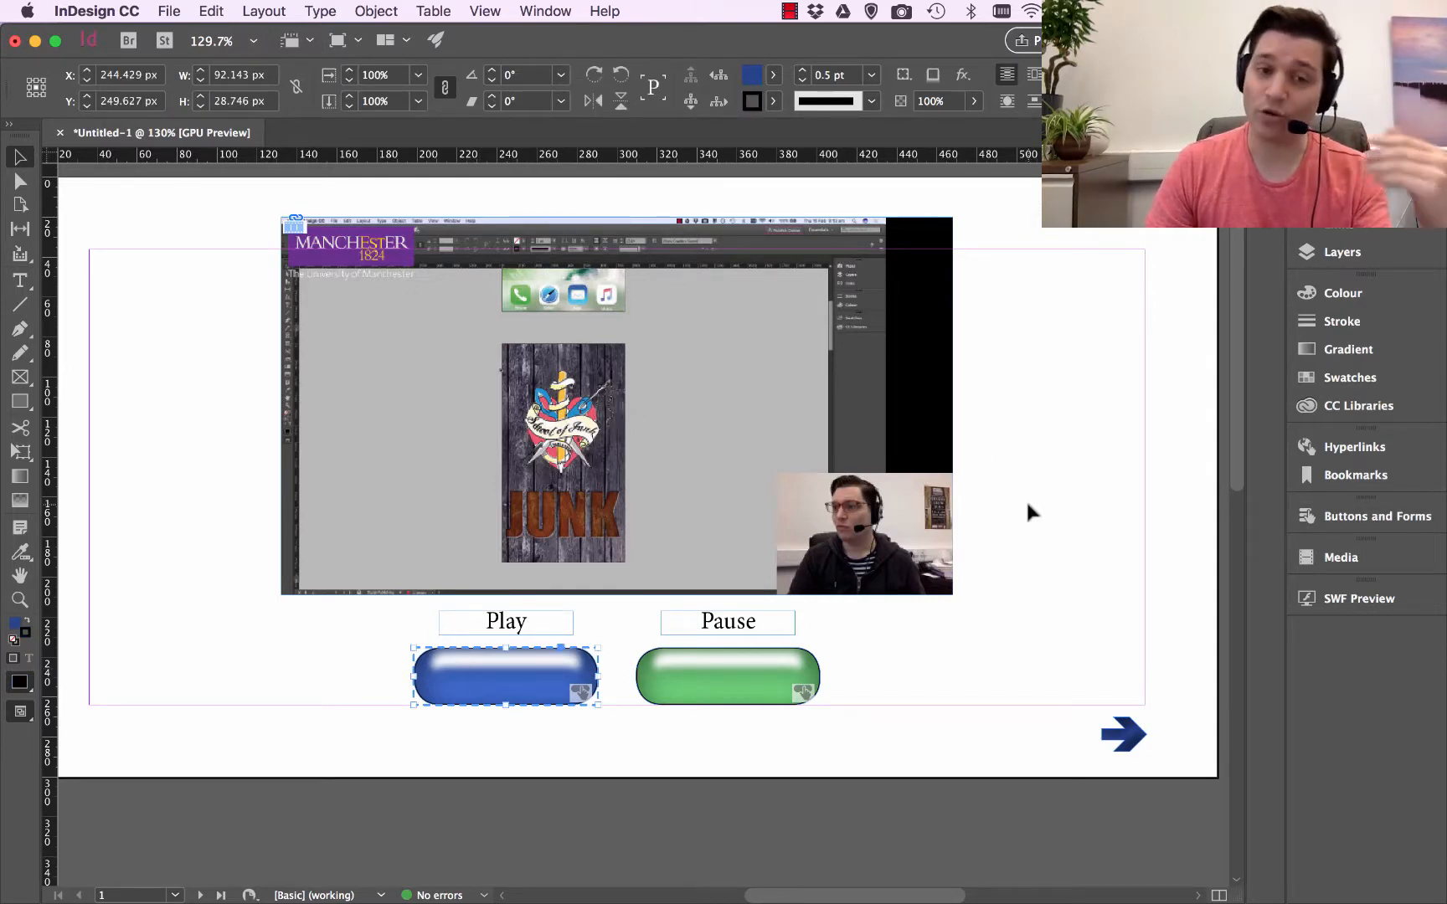
{"action": "left_click", "coordinate": [546, 11]}
{"action": "mouse_move", "coordinate": [558, 56]}
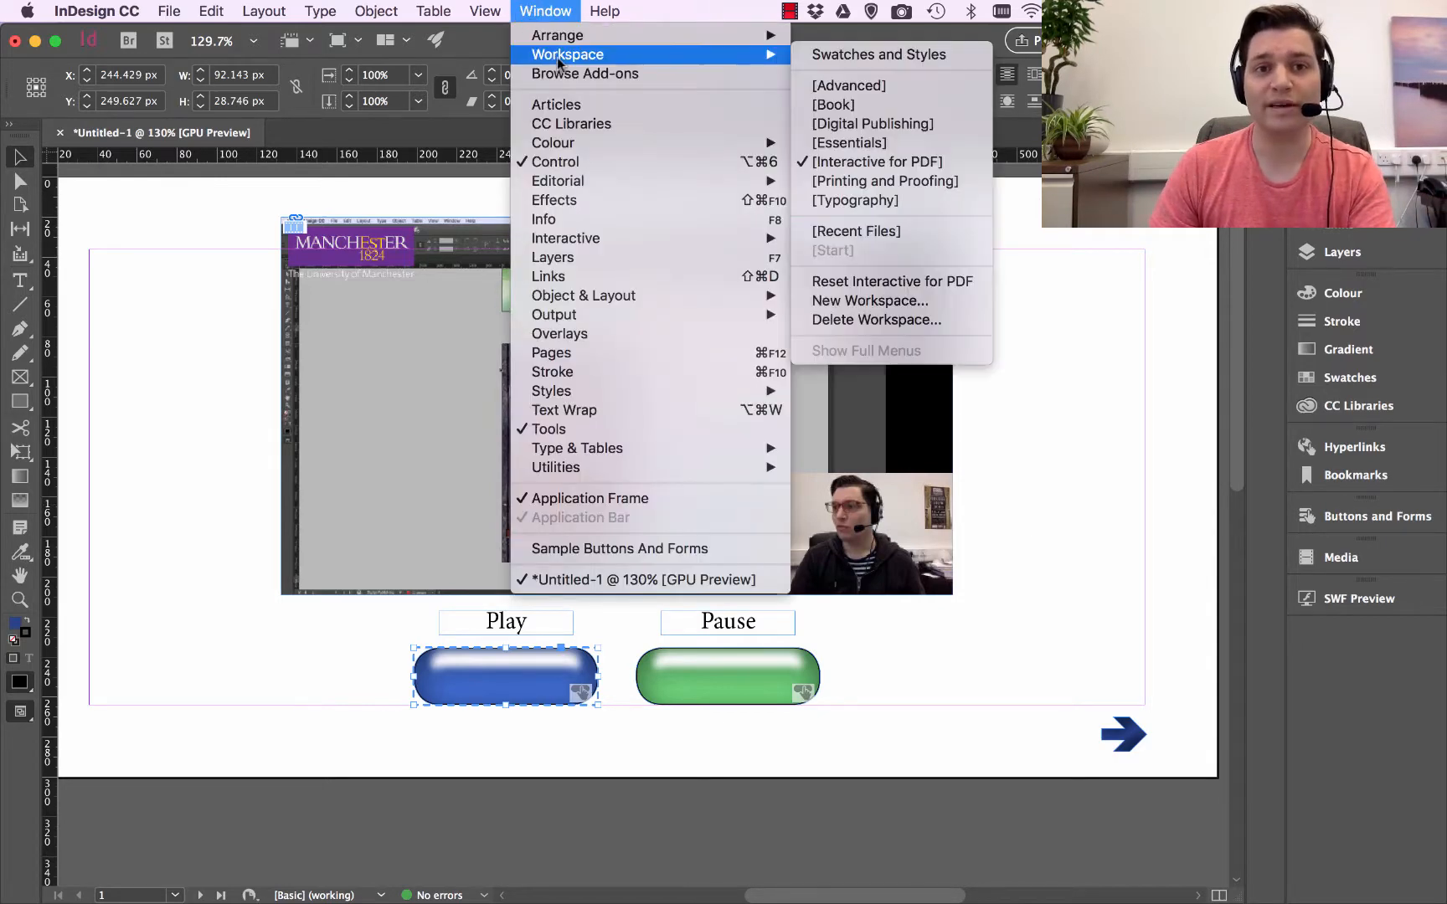
{"action": "left_click", "coordinate": [1108, 304]}
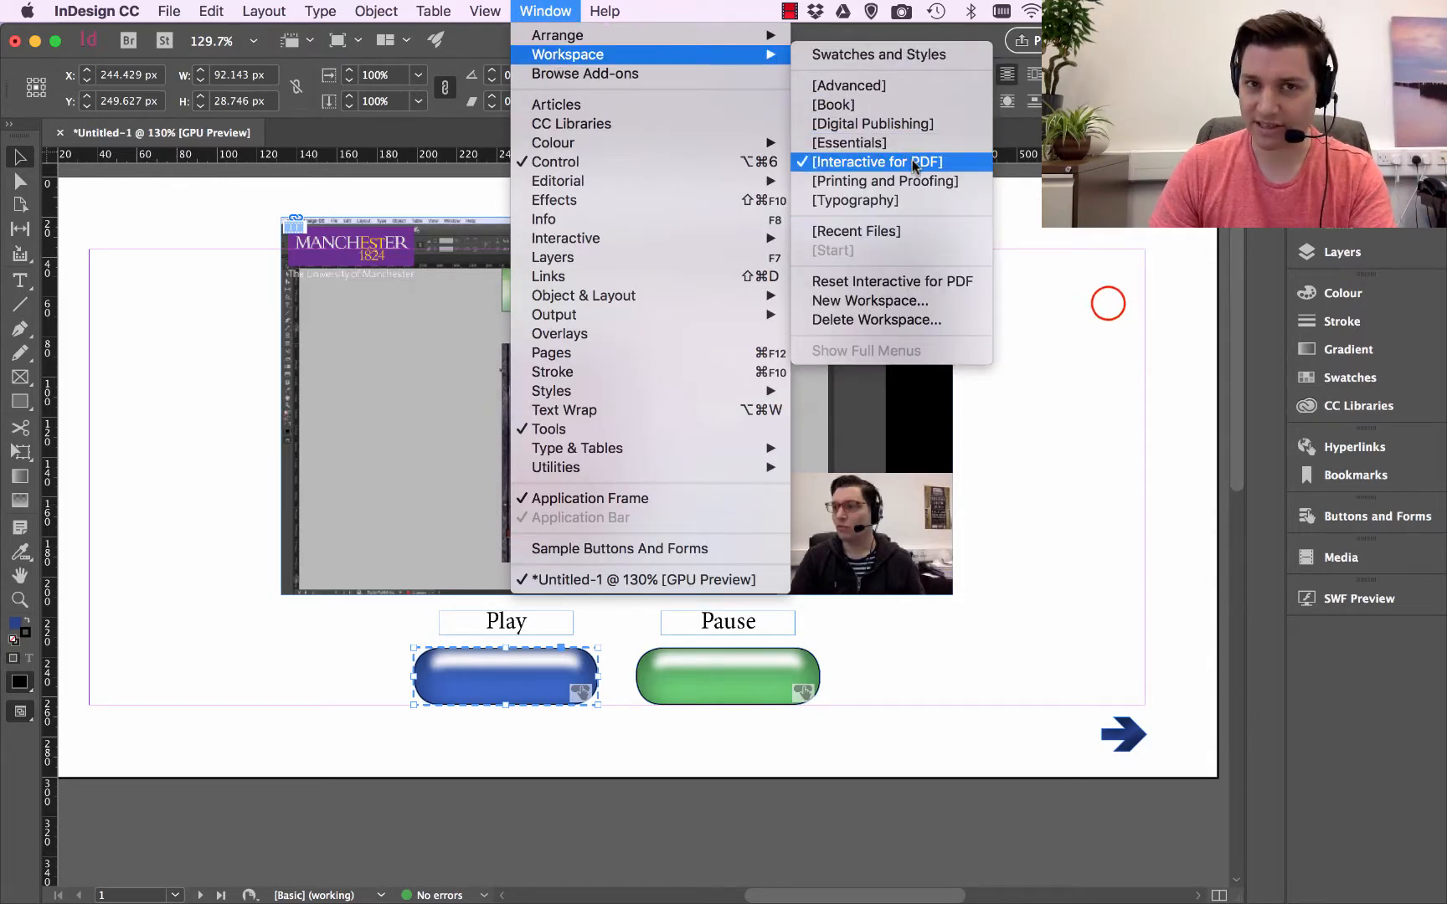
{"action": "left_click", "coordinate": [1401, 518]}
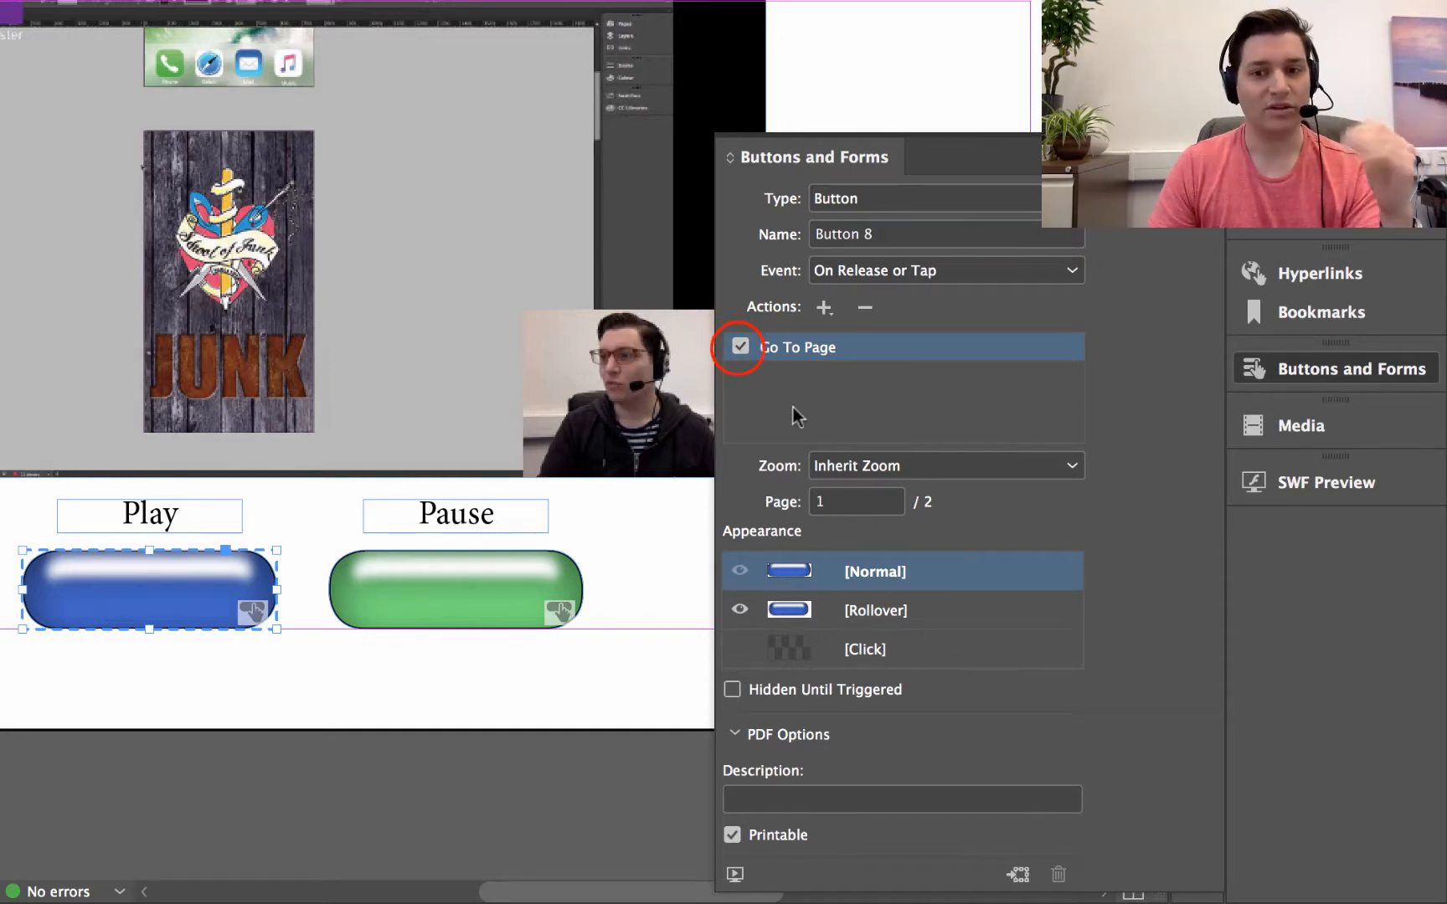
{"action": "left_click", "coordinate": [741, 346]}
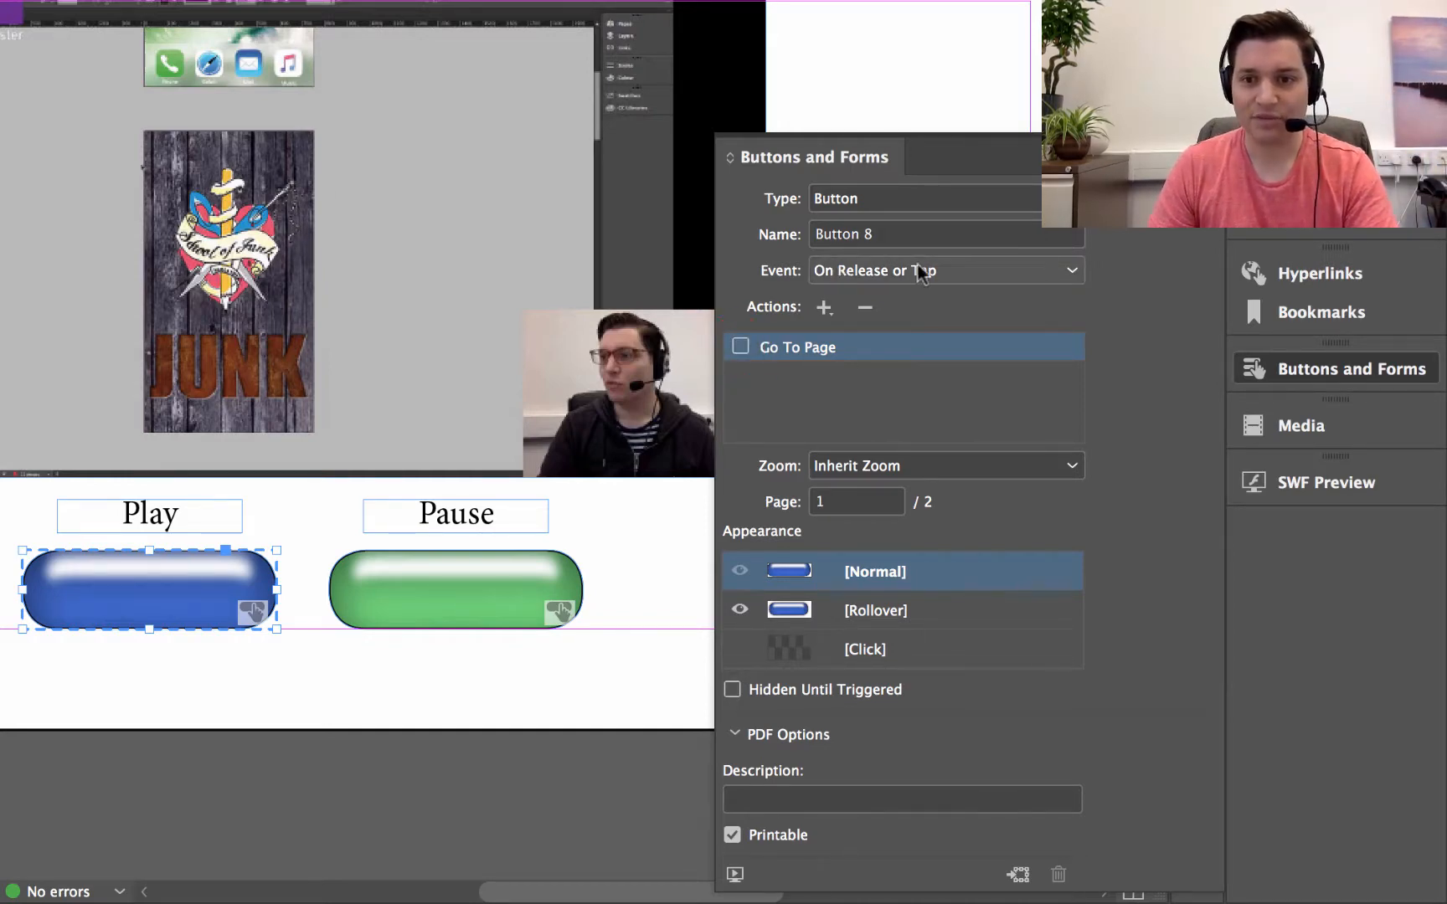
Add a Video action to the blue button for the Basic Wireframing in InDesign (Part 1) clip, with the Play option.
{"action": "left_click", "coordinate": [826, 310]}
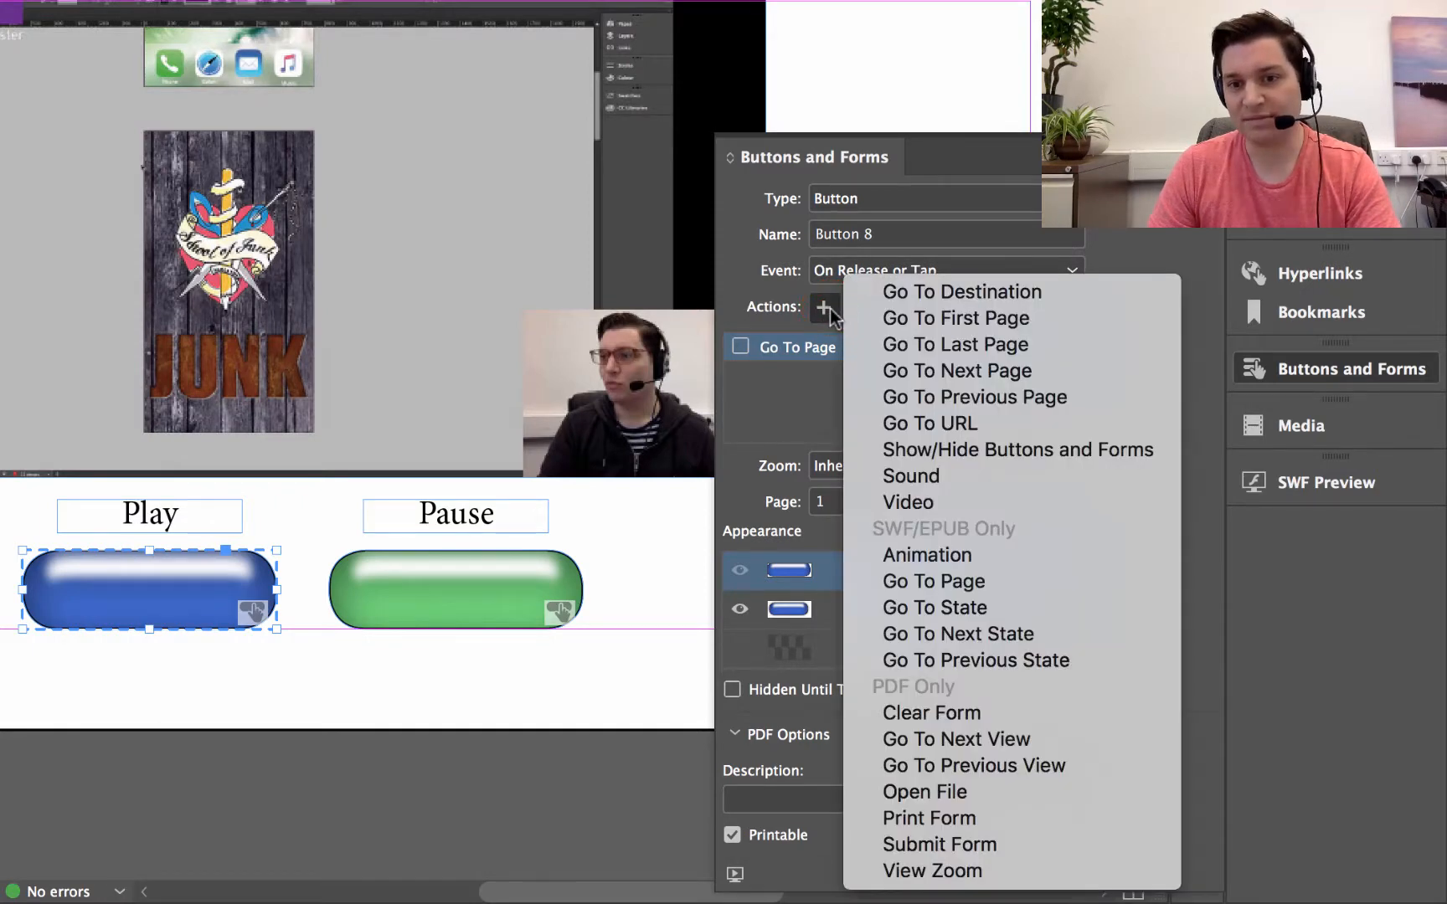
{"action": "left_click", "coordinate": [929, 503]}
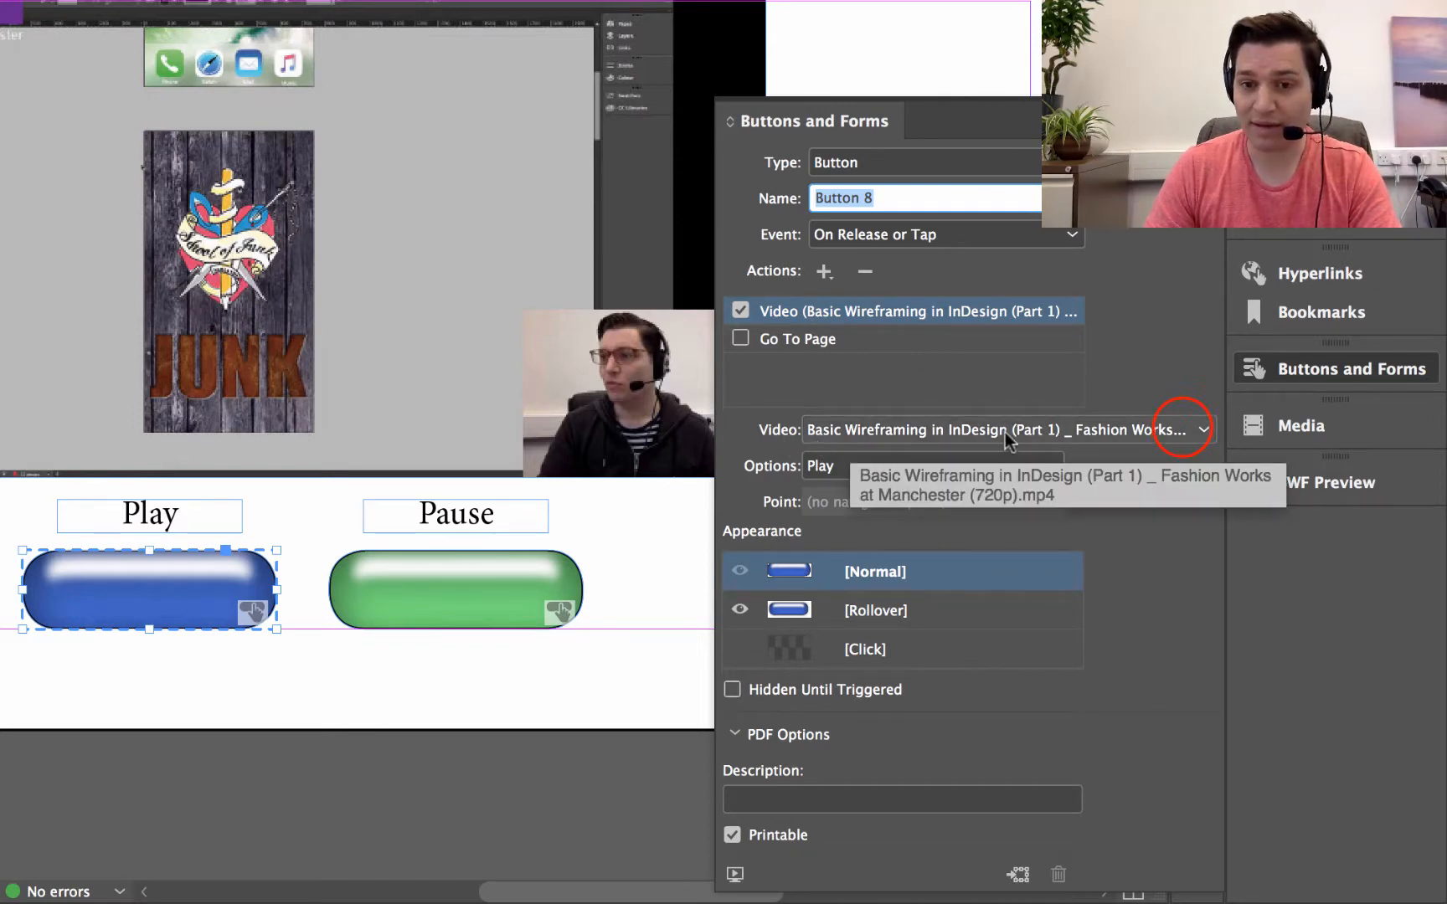
{"action": "left_click", "coordinate": [1180, 432]}
{"action": "left_click", "coordinate": [1182, 432]}
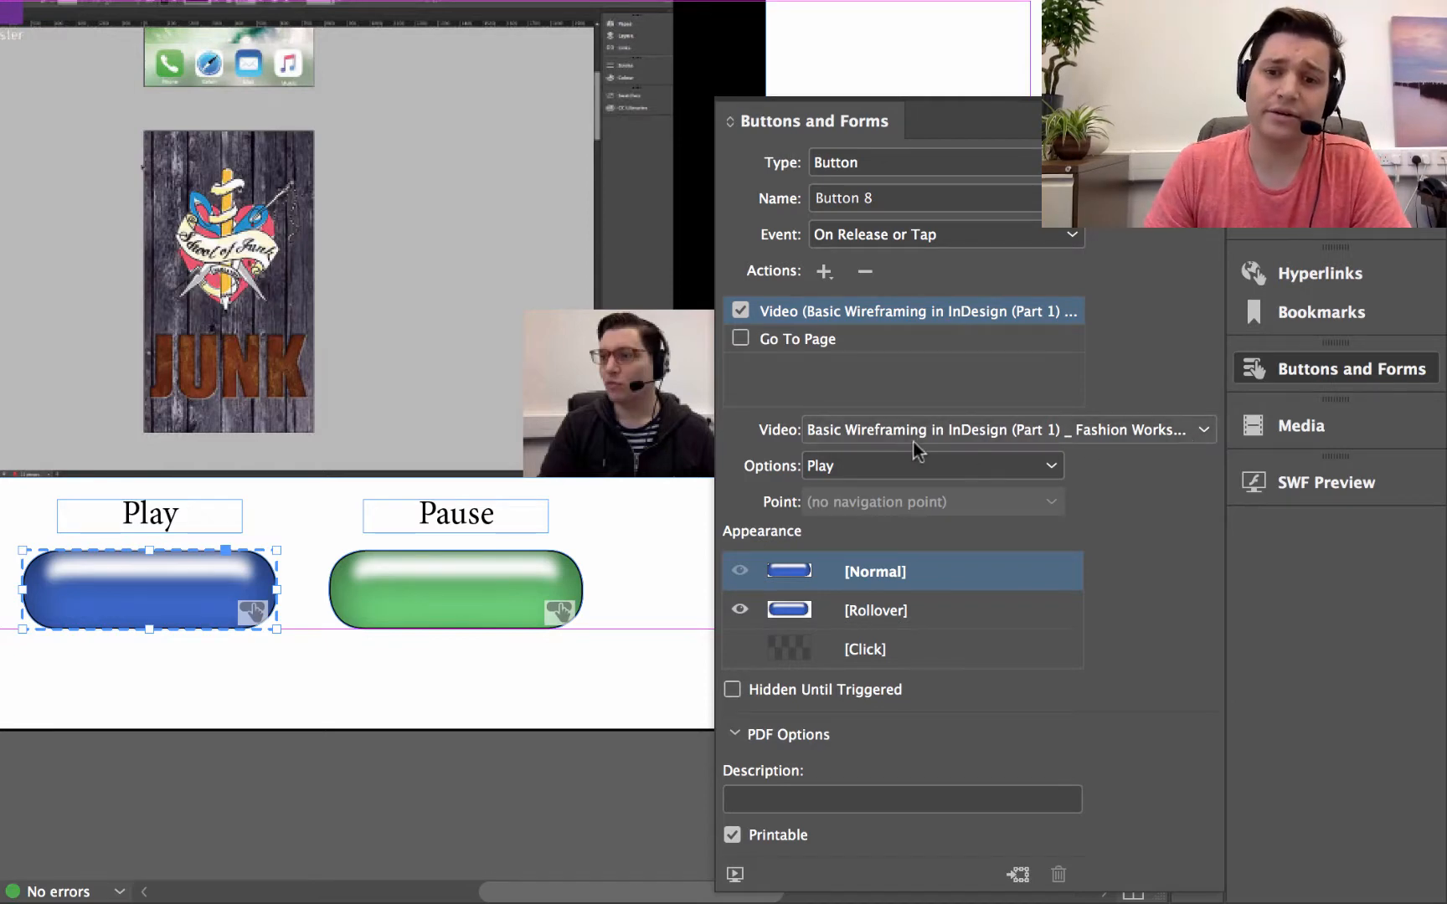
{"action": "left_click", "coordinate": [1035, 474]}
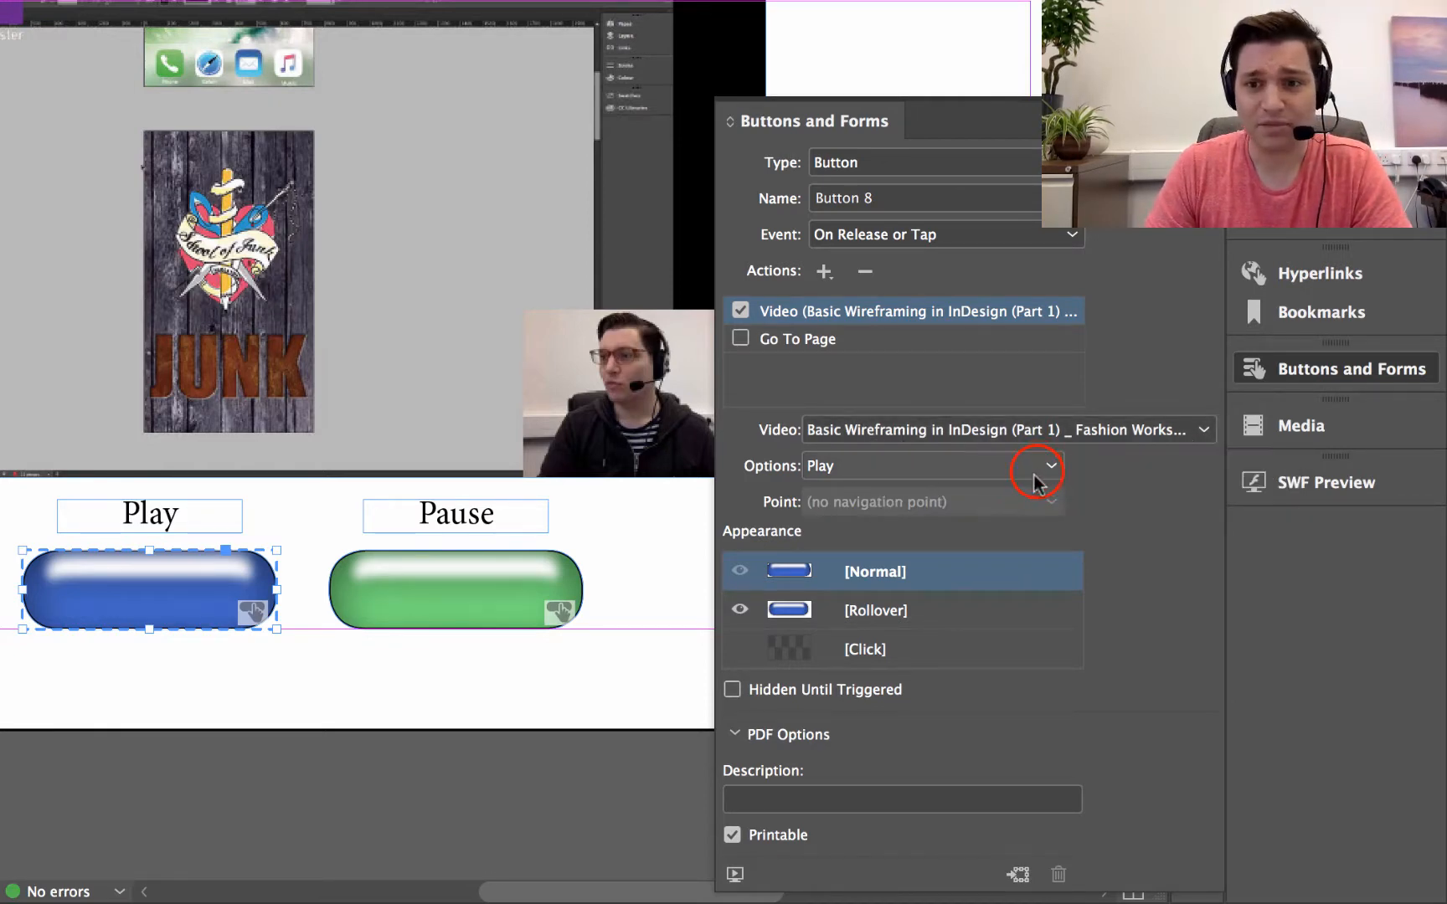
{"action": "left_click", "coordinate": [1042, 474]}
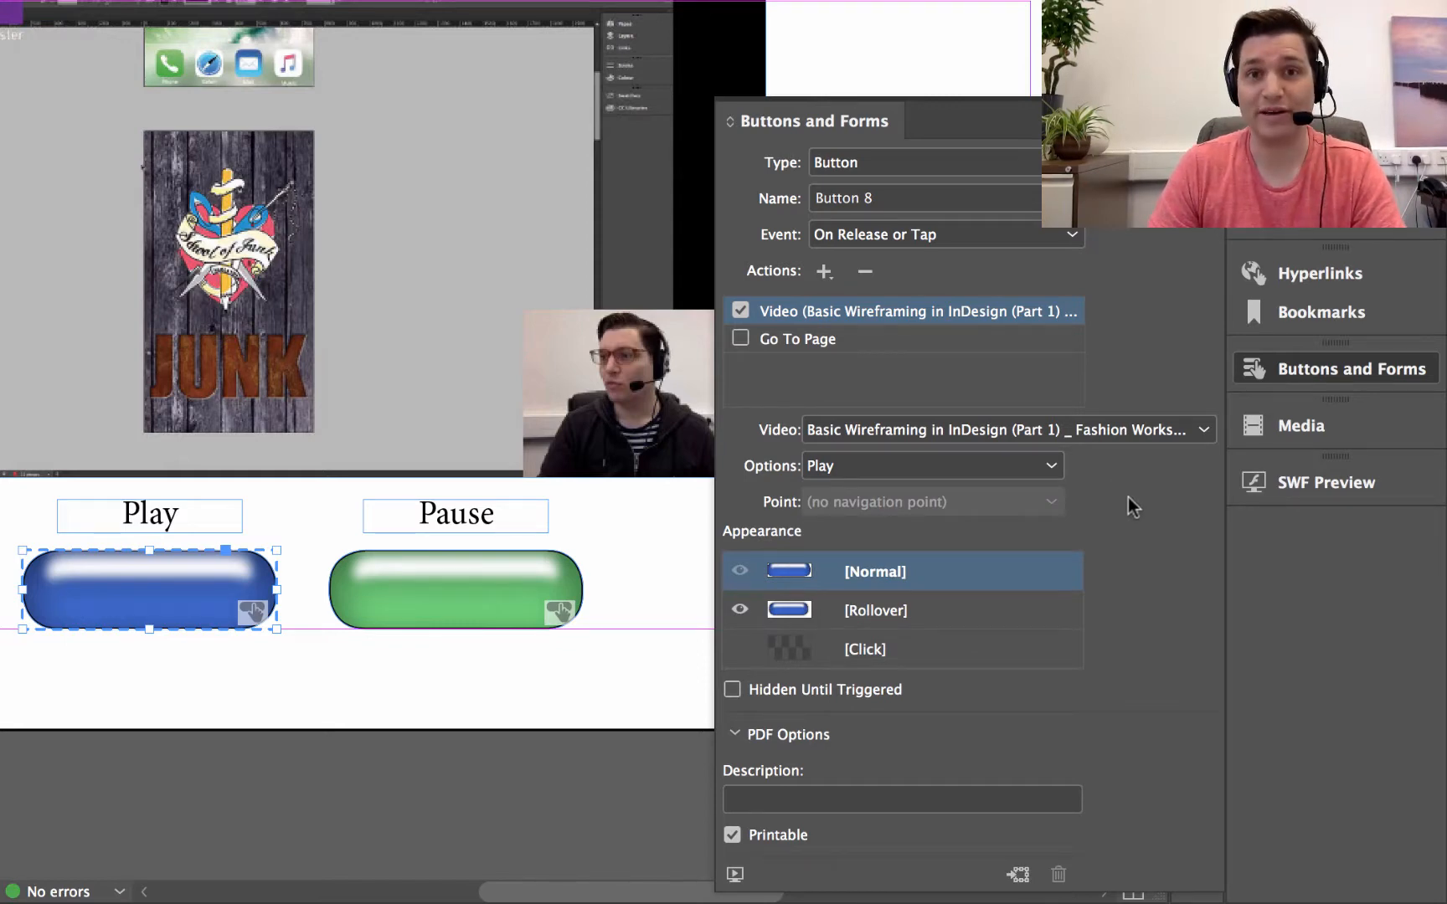
Turn off Go To Page on the green button under the Pause label and add a Video action with the Pause option.
{"action": "left_click", "coordinate": [478, 600]}
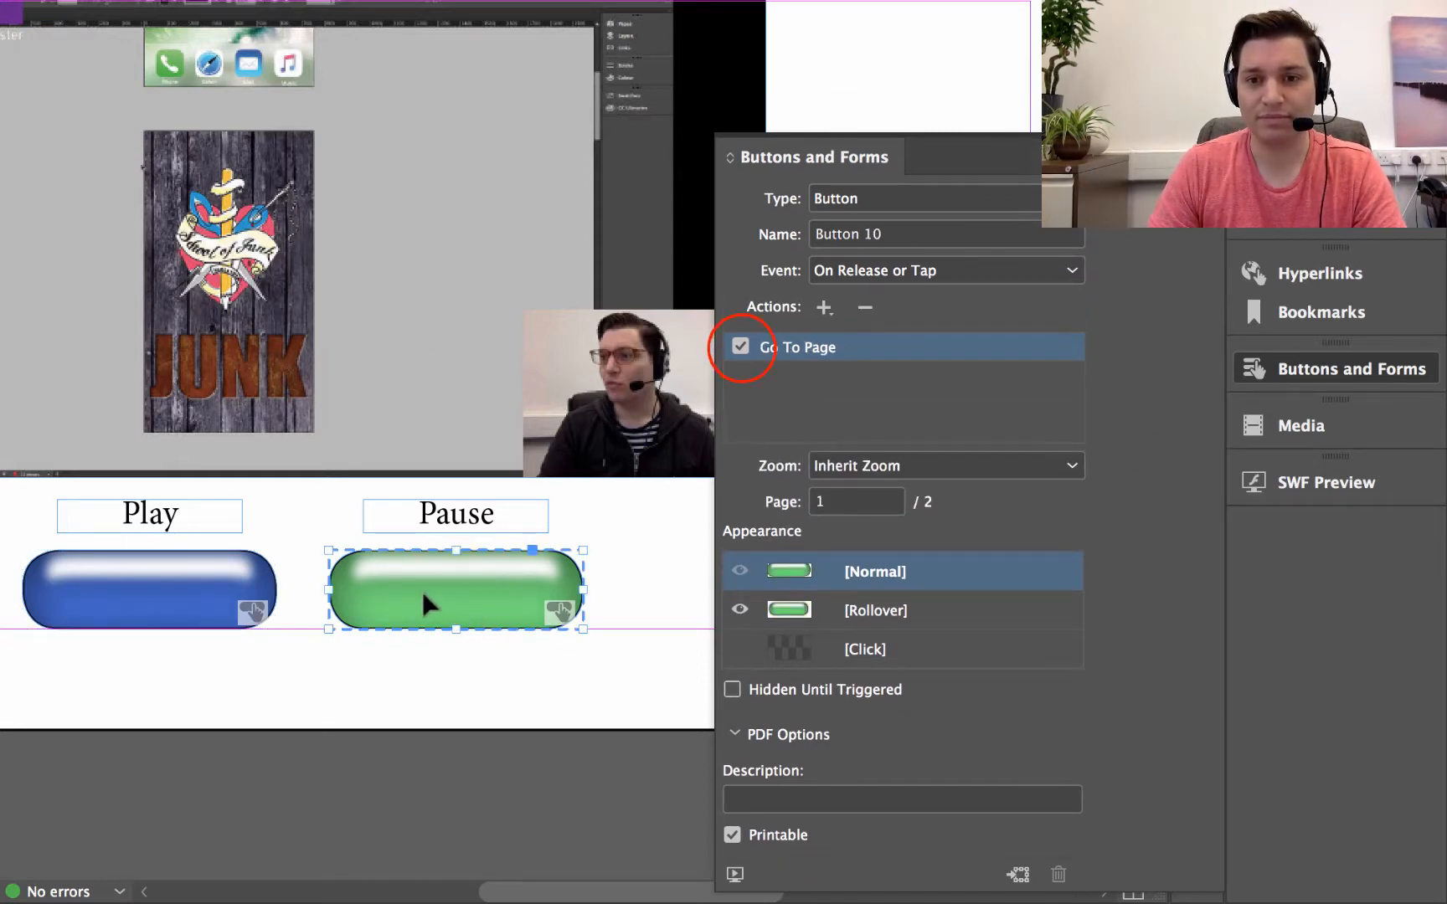
{"action": "left_click", "coordinate": [740, 346]}
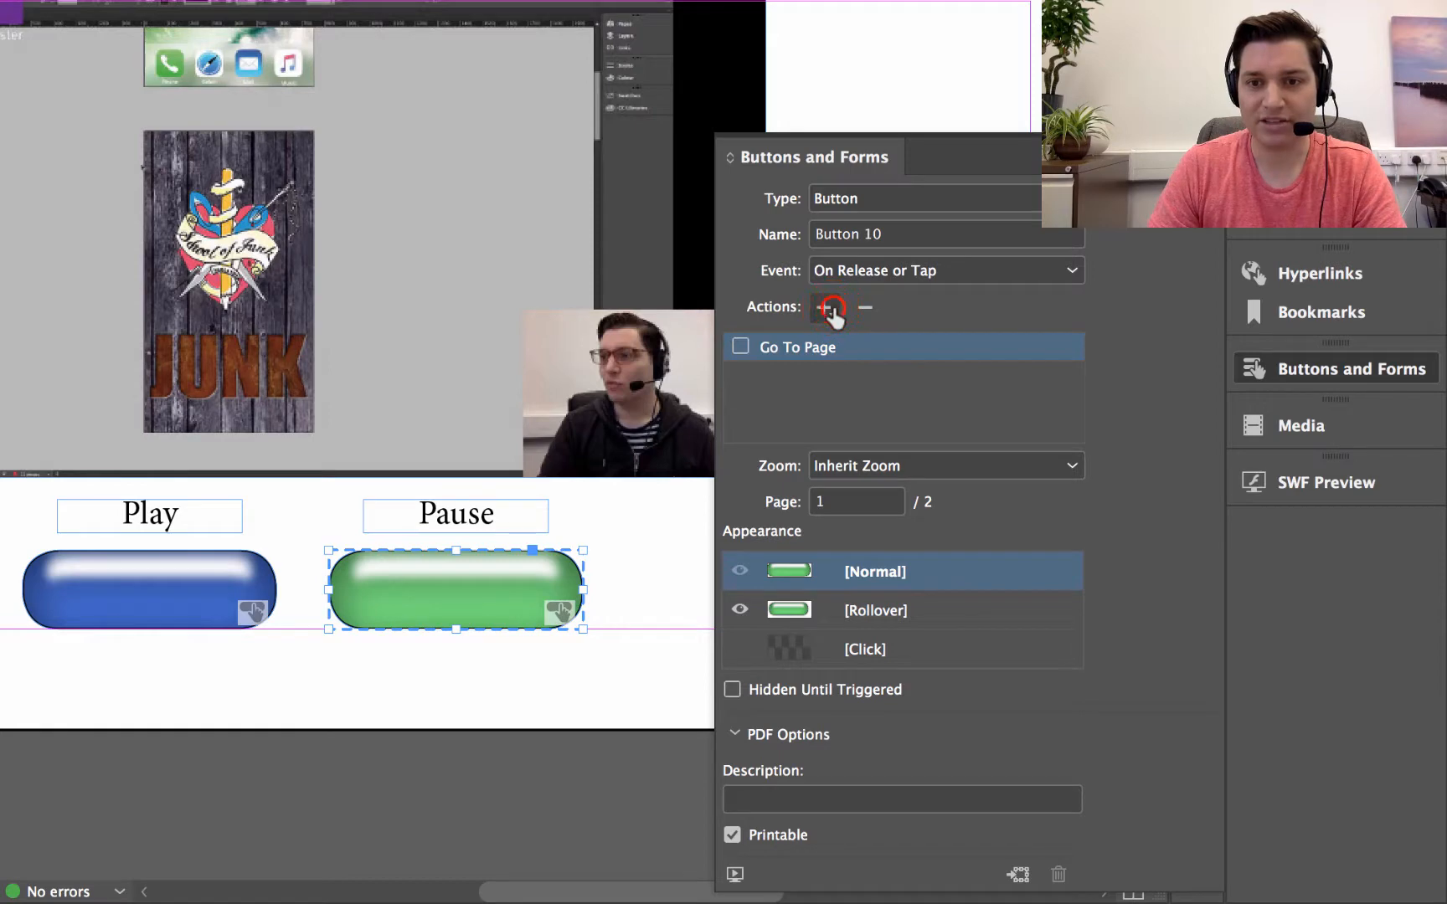
{"action": "left_click", "coordinate": [832, 309]}
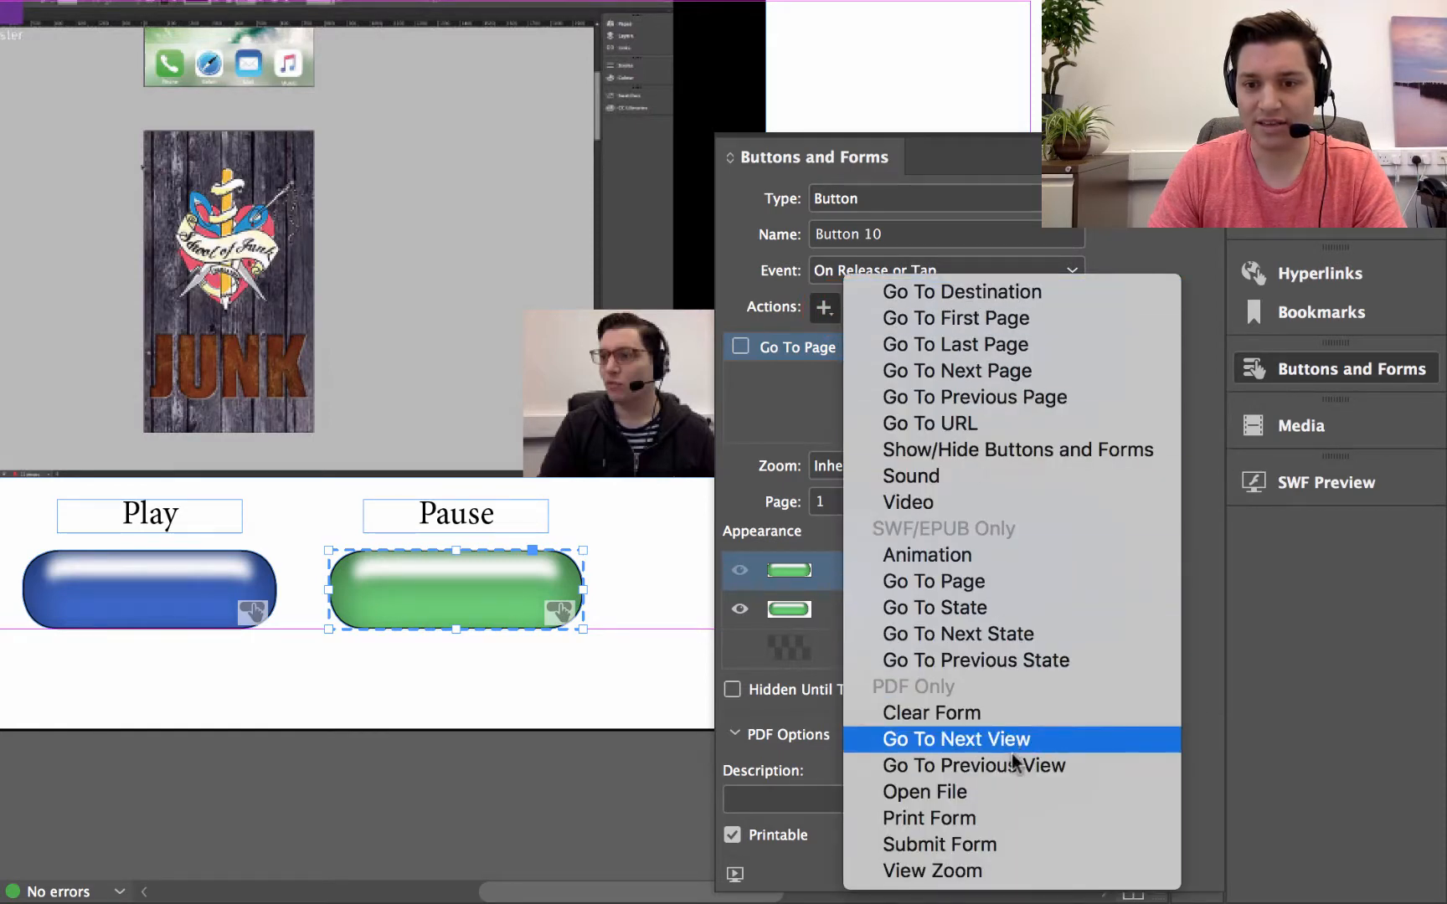
{"action": "left_click", "coordinate": [996, 502]}
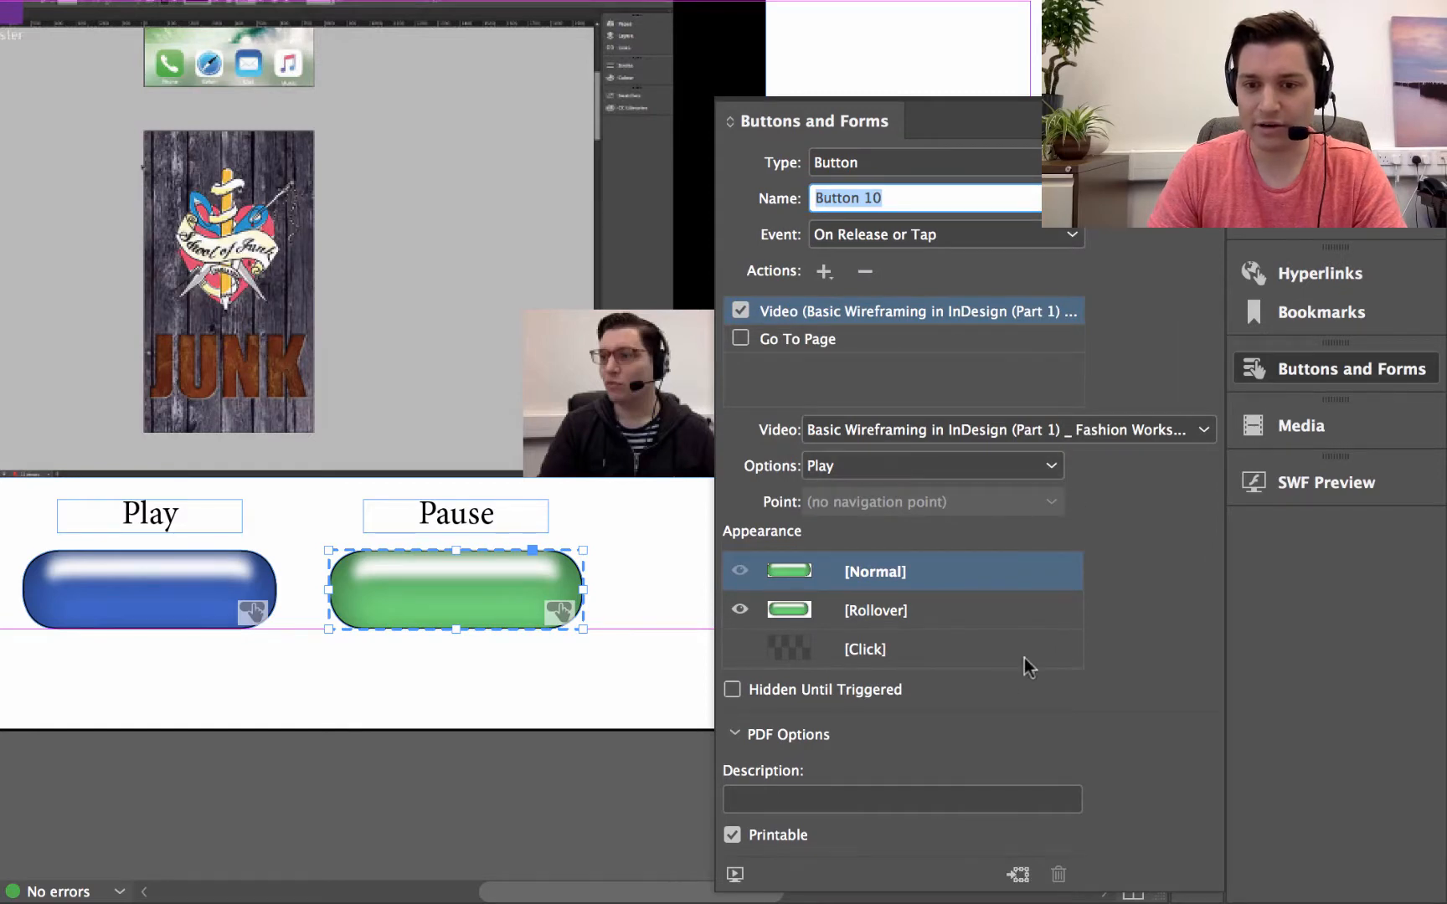
{"action": "left_click", "coordinate": [969, 467]}
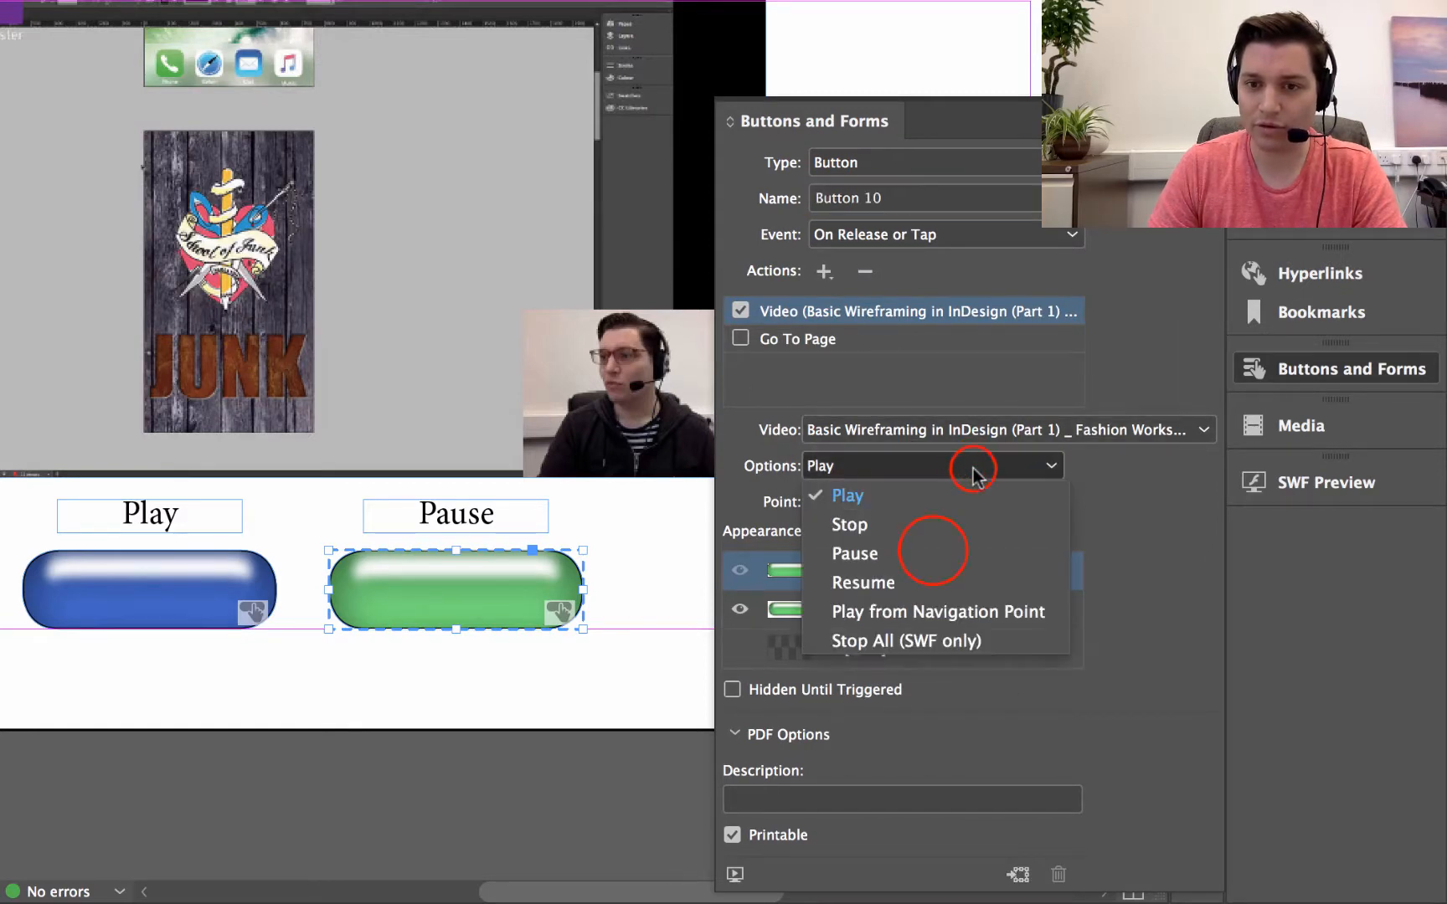
{"action": "left_click", "coordinate": [934, 556]}
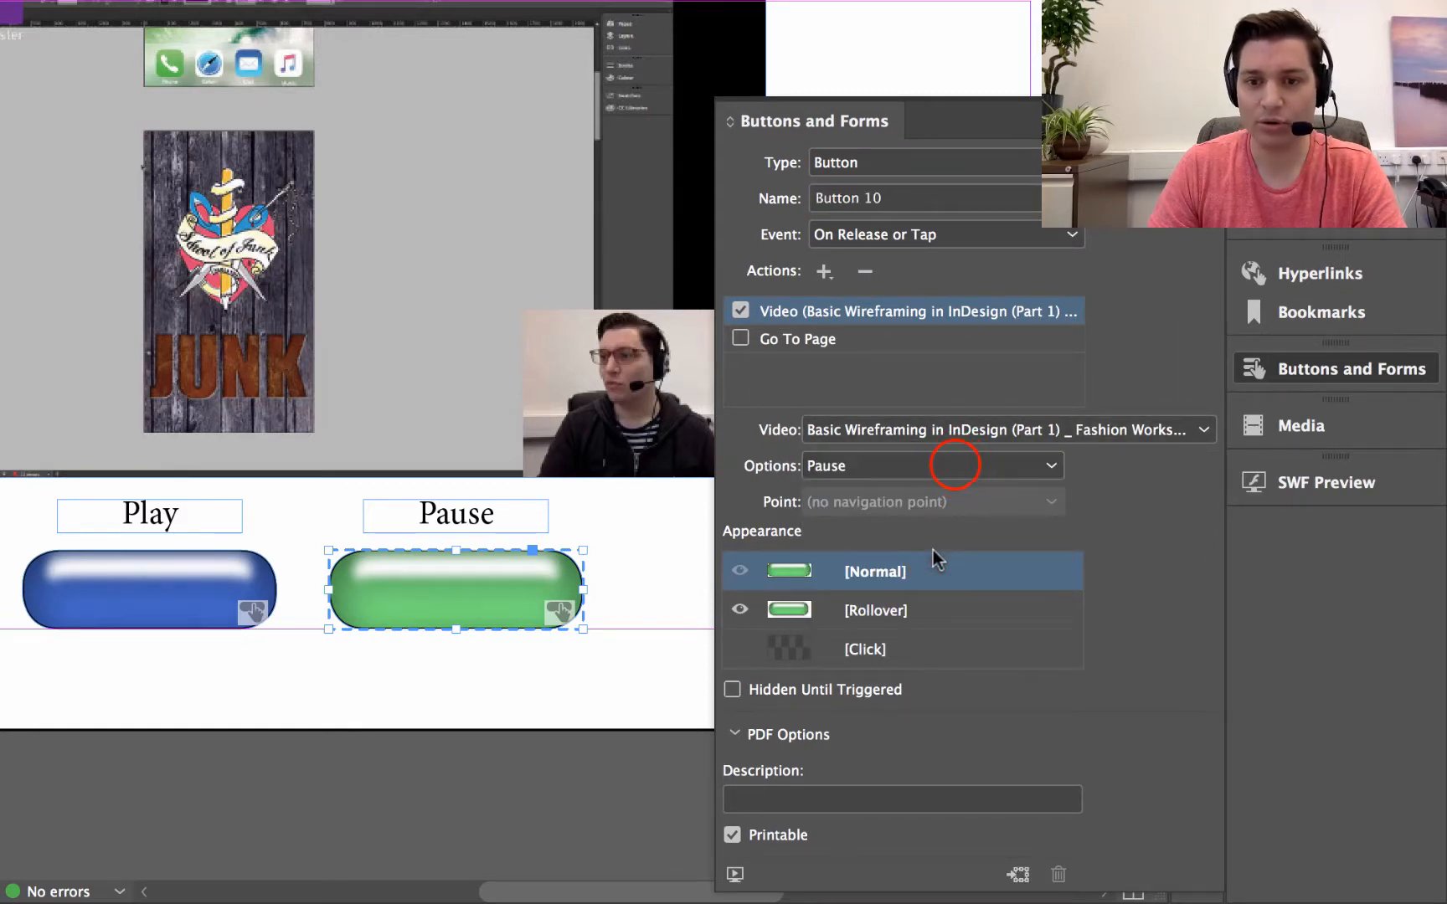
{"action": "left_click", "coordinate": [956, 467]}
{"action": "left_click", "coordinate": [1172, 538]}
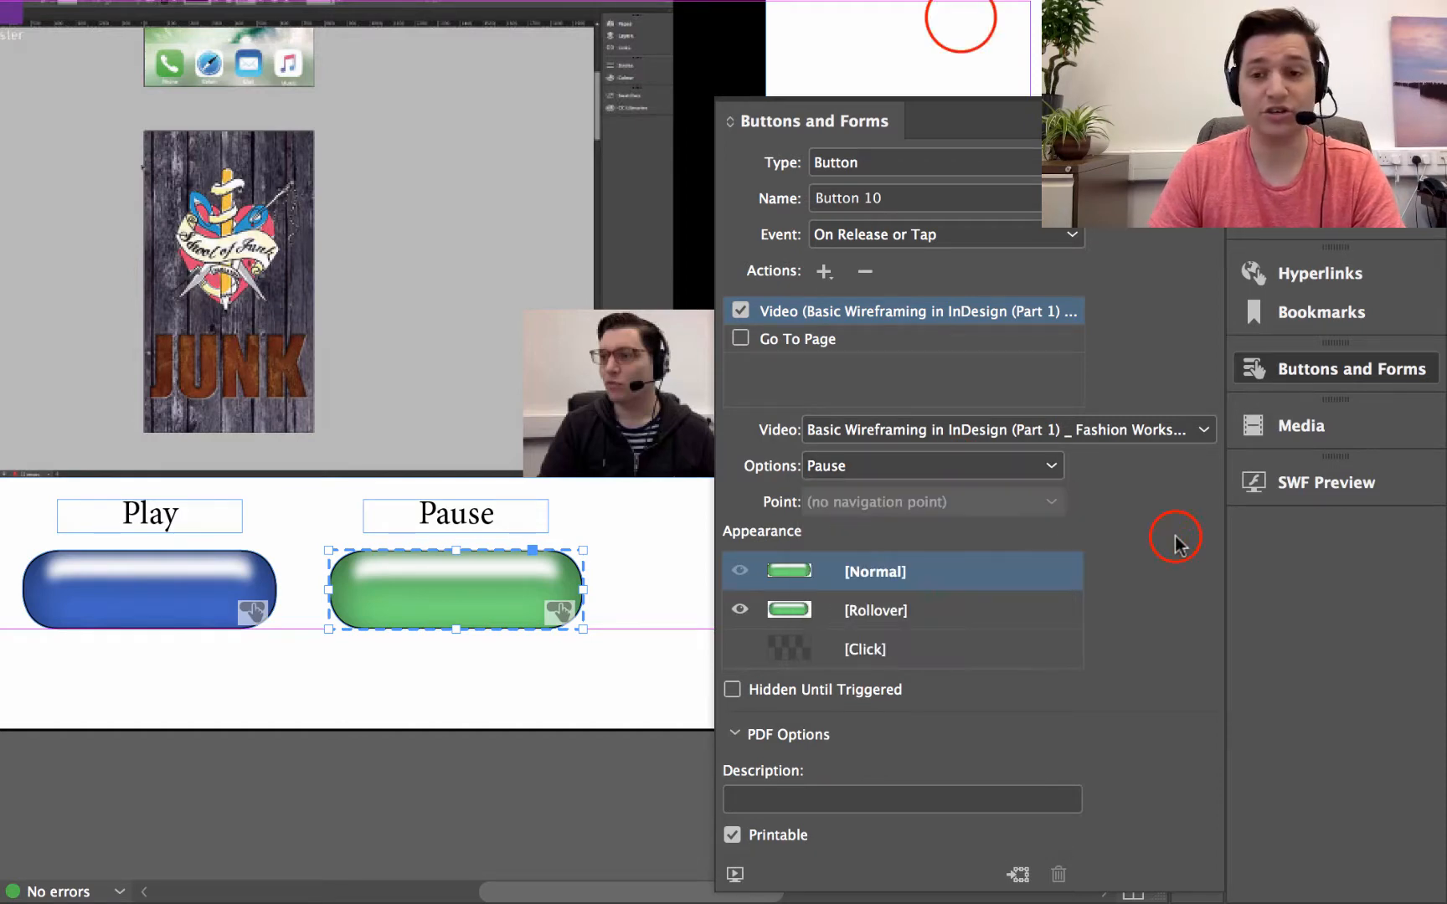
{"action": "left_click", "coordinate": [961, 23]}
{"action": "left_click", "coordinate": [1021, 203]}
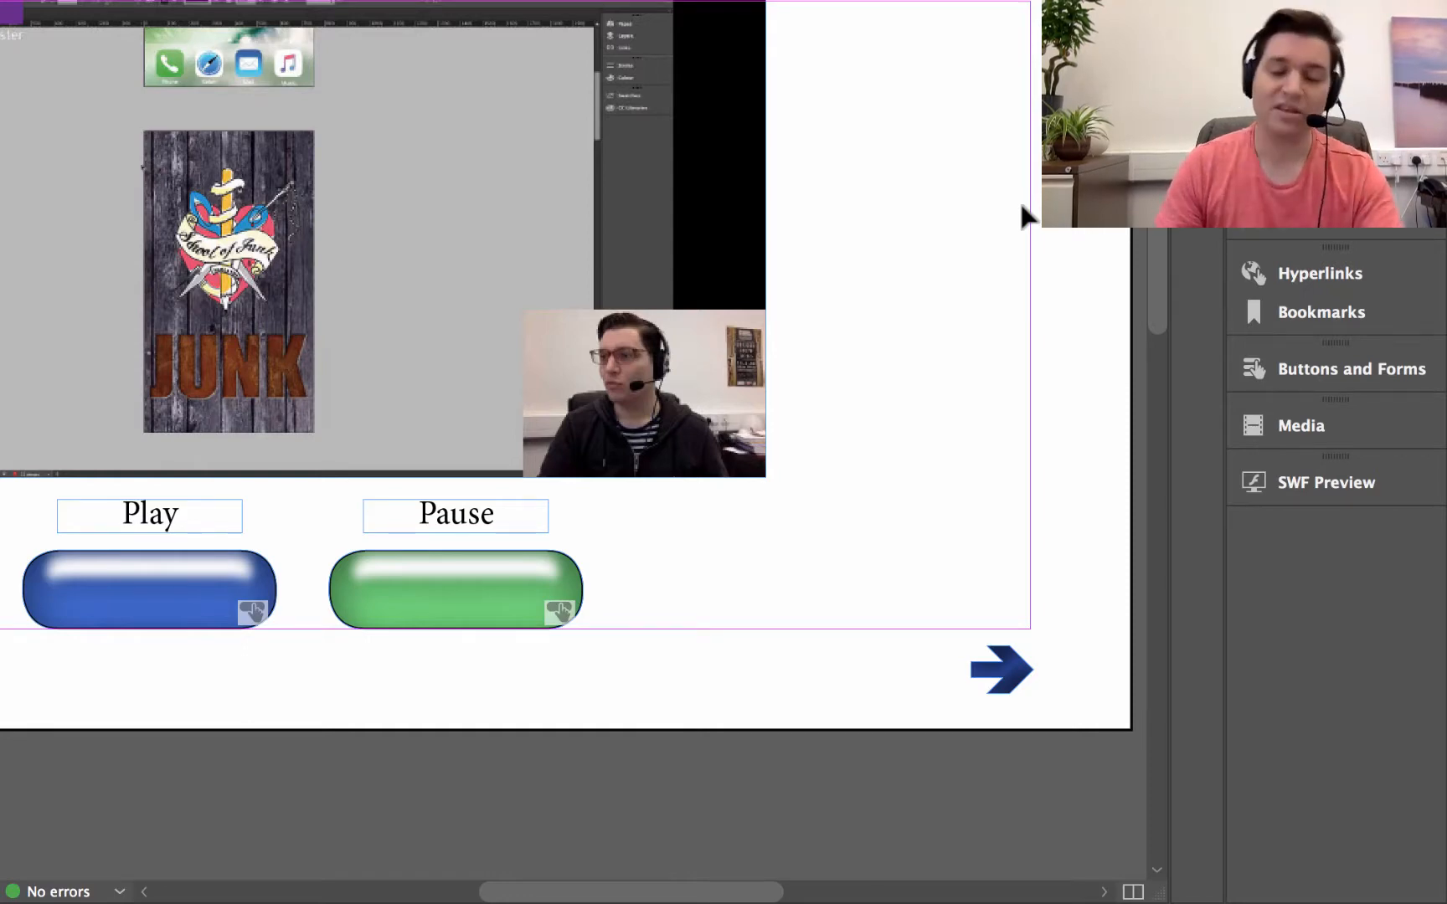
Inspect the action assigned to the forward arrow button and the list of actions available for it.
{"action": "left_click", "coordinate": [1020, 670]}
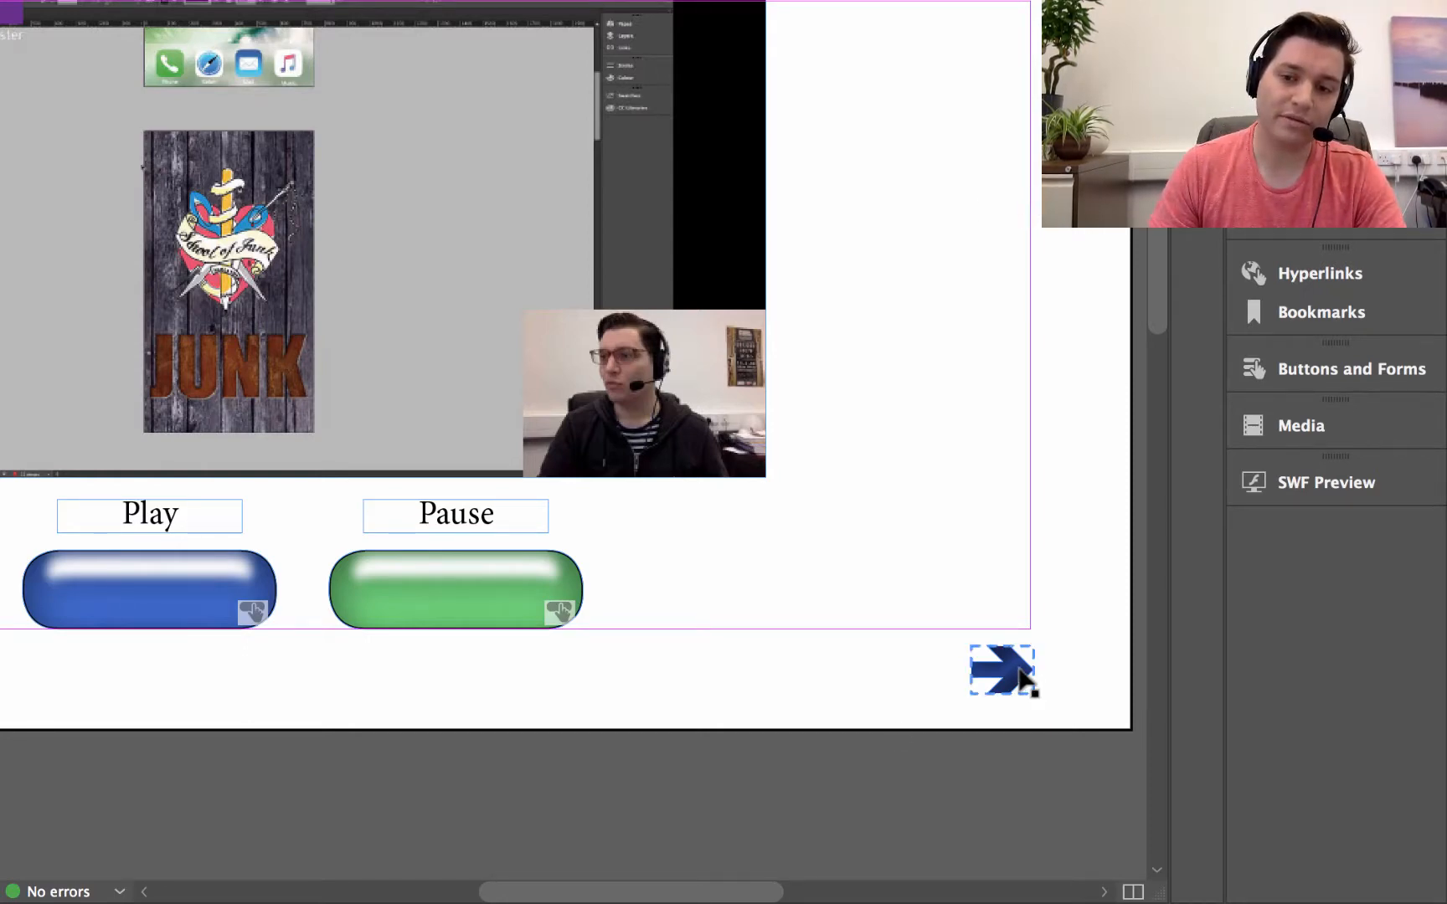
{"action": "left_click", "coordinate": [974, 669]}
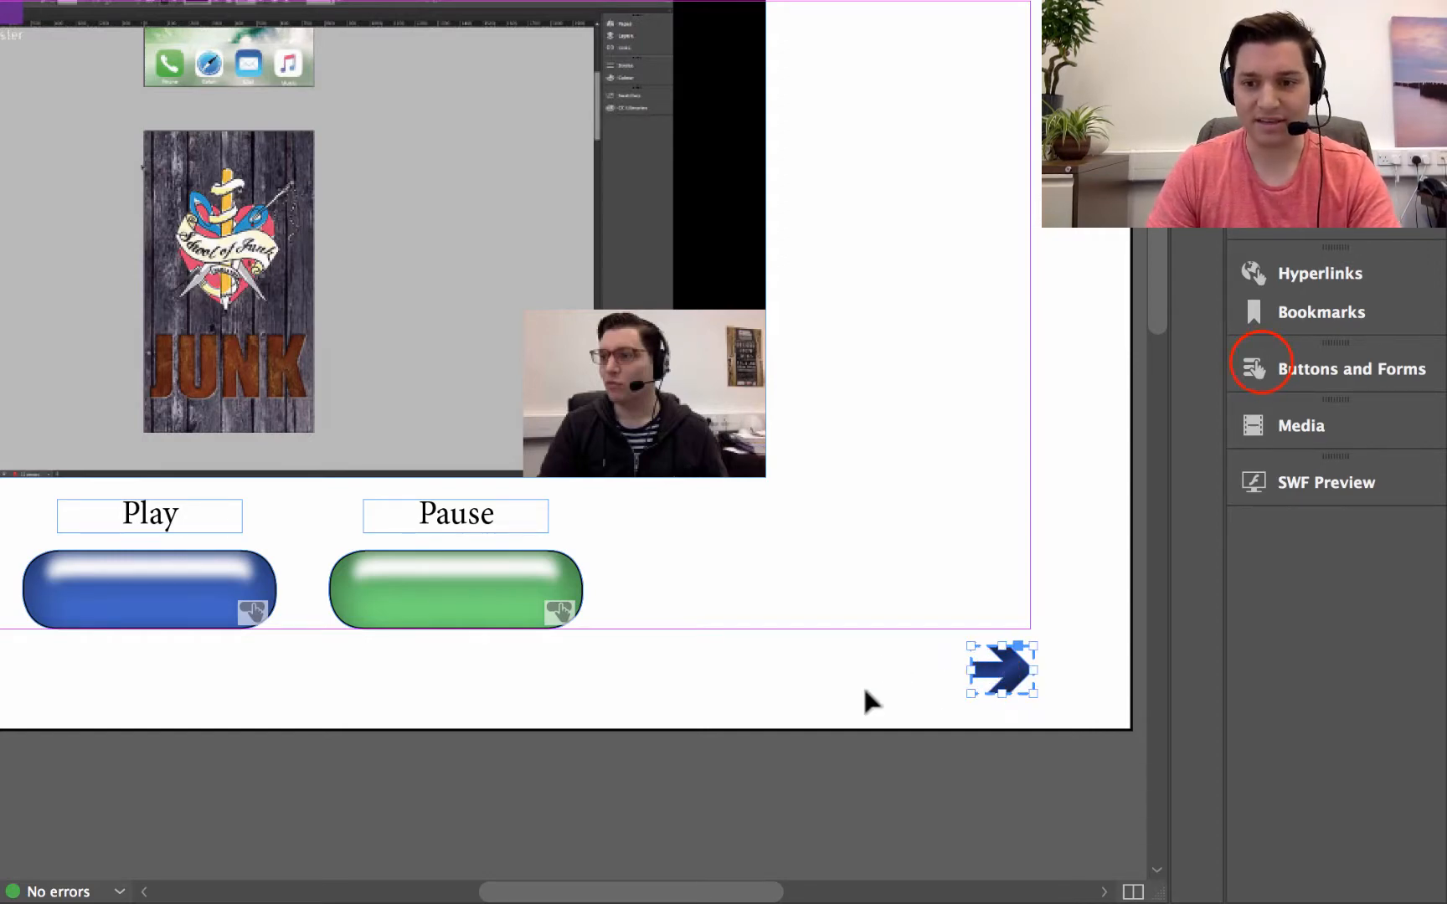
{"action": "left_click", "coordinate": [1247, 368]}
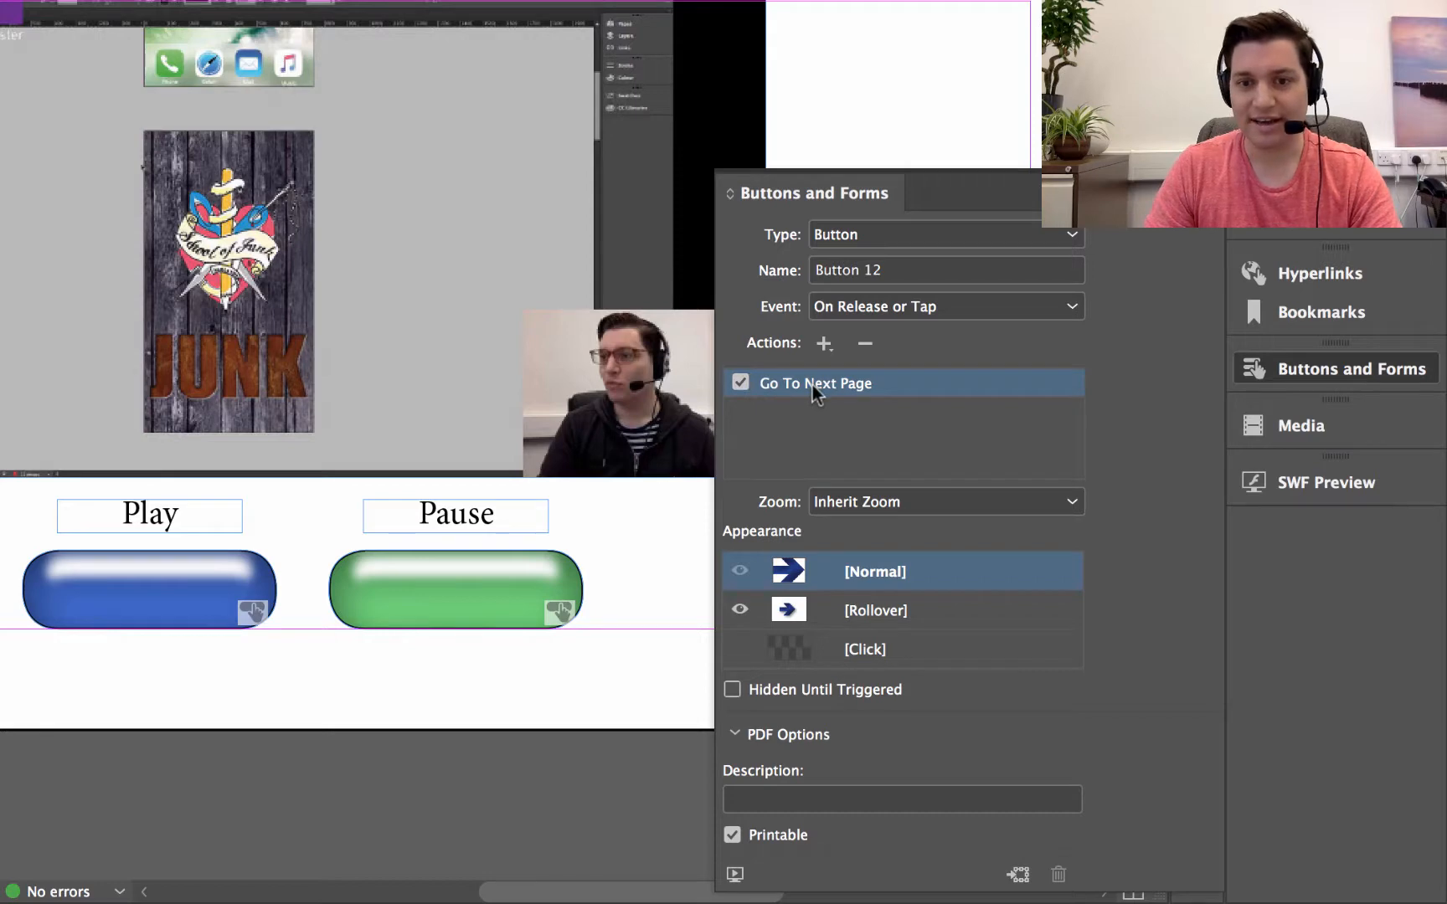
{"action": "left_click", "coordinate": [824, 344]}
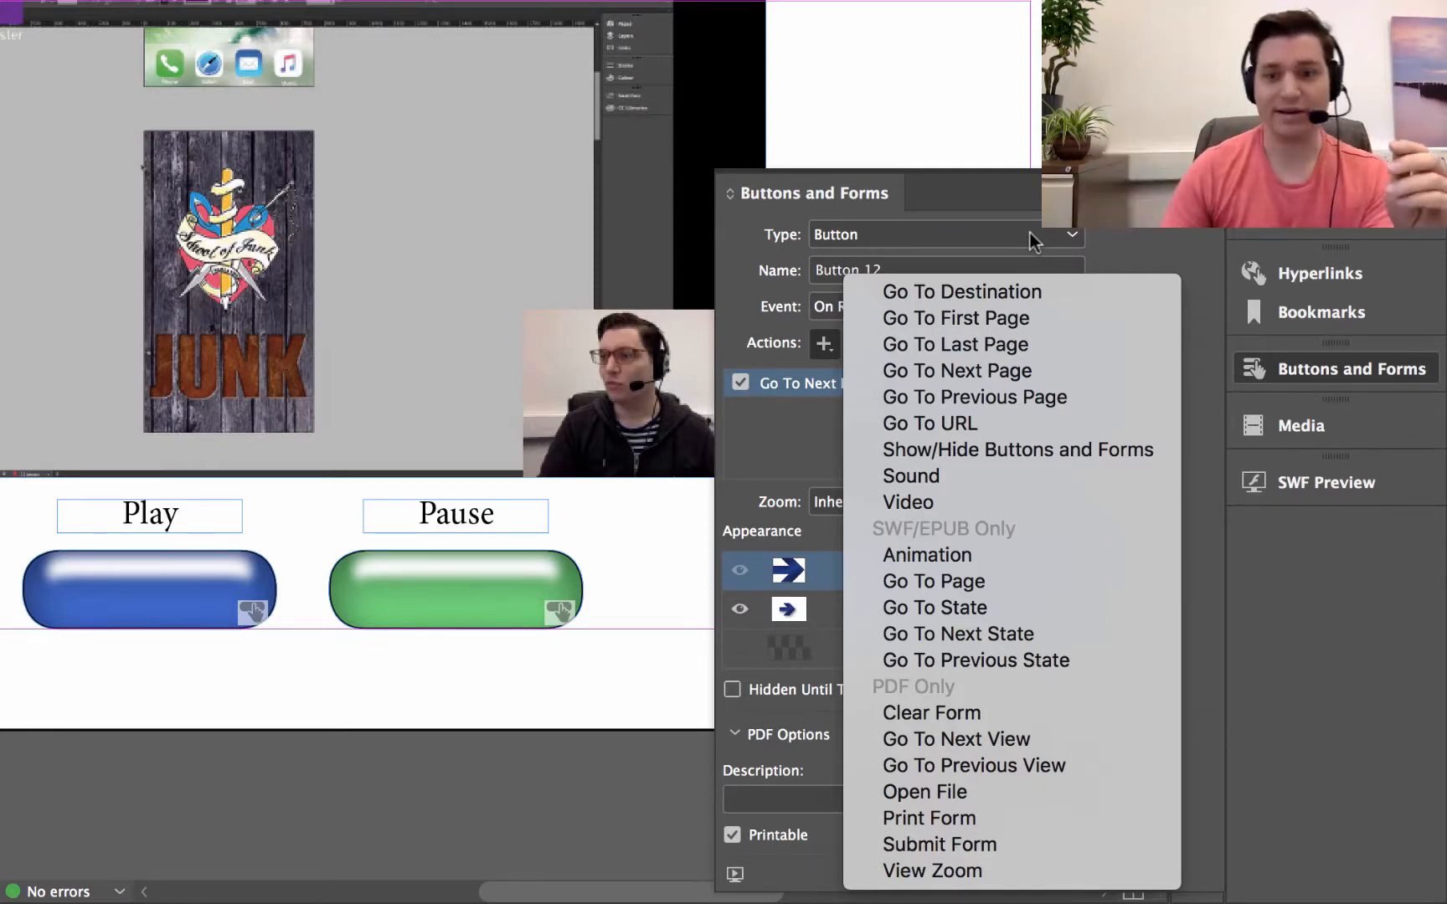
{"action": "left_click", "coordinate": [1105, 205]}
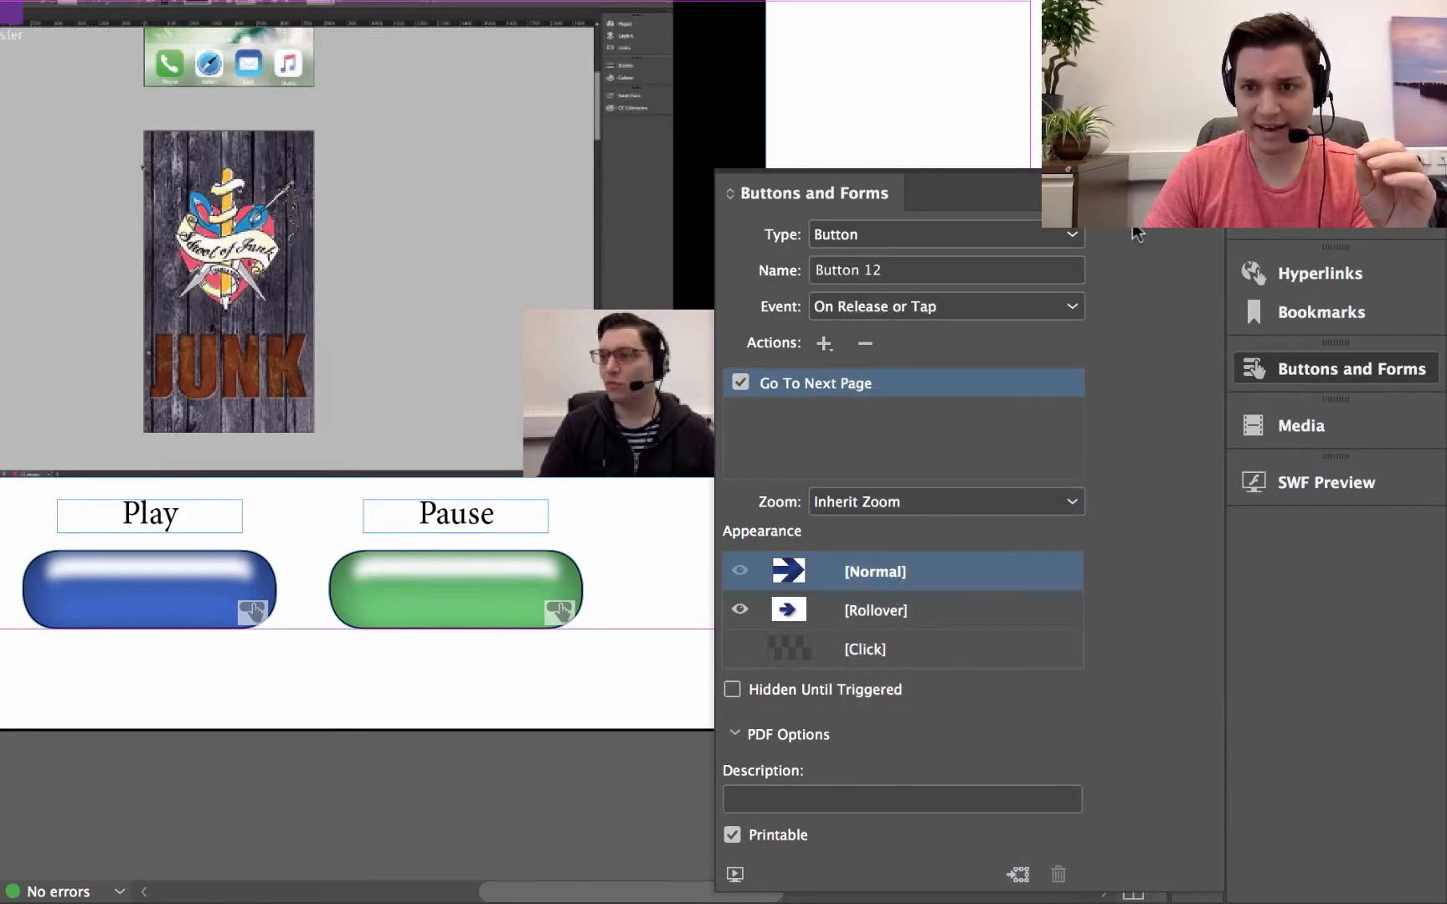
Go to page 2 and inspect the action assigned to the back arrow button and the actions available for it.
{"action": "left_click", "coordinate": [1212, 178]}
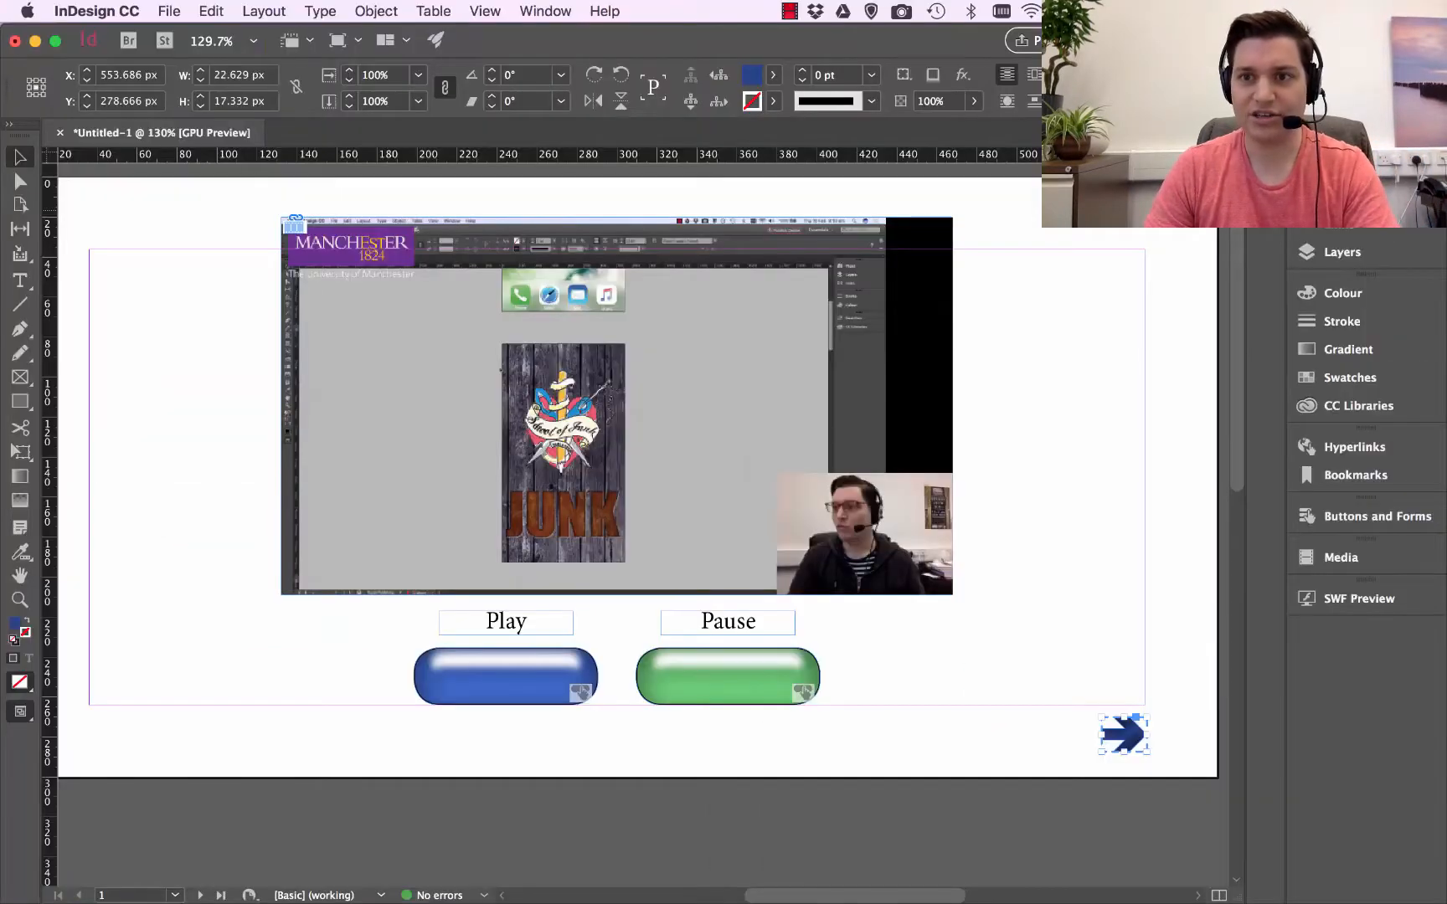
{"action": "left_click", "coordinate": [1339, 214]}
{"action": "double_click", "coordinate": [1097, 319]}
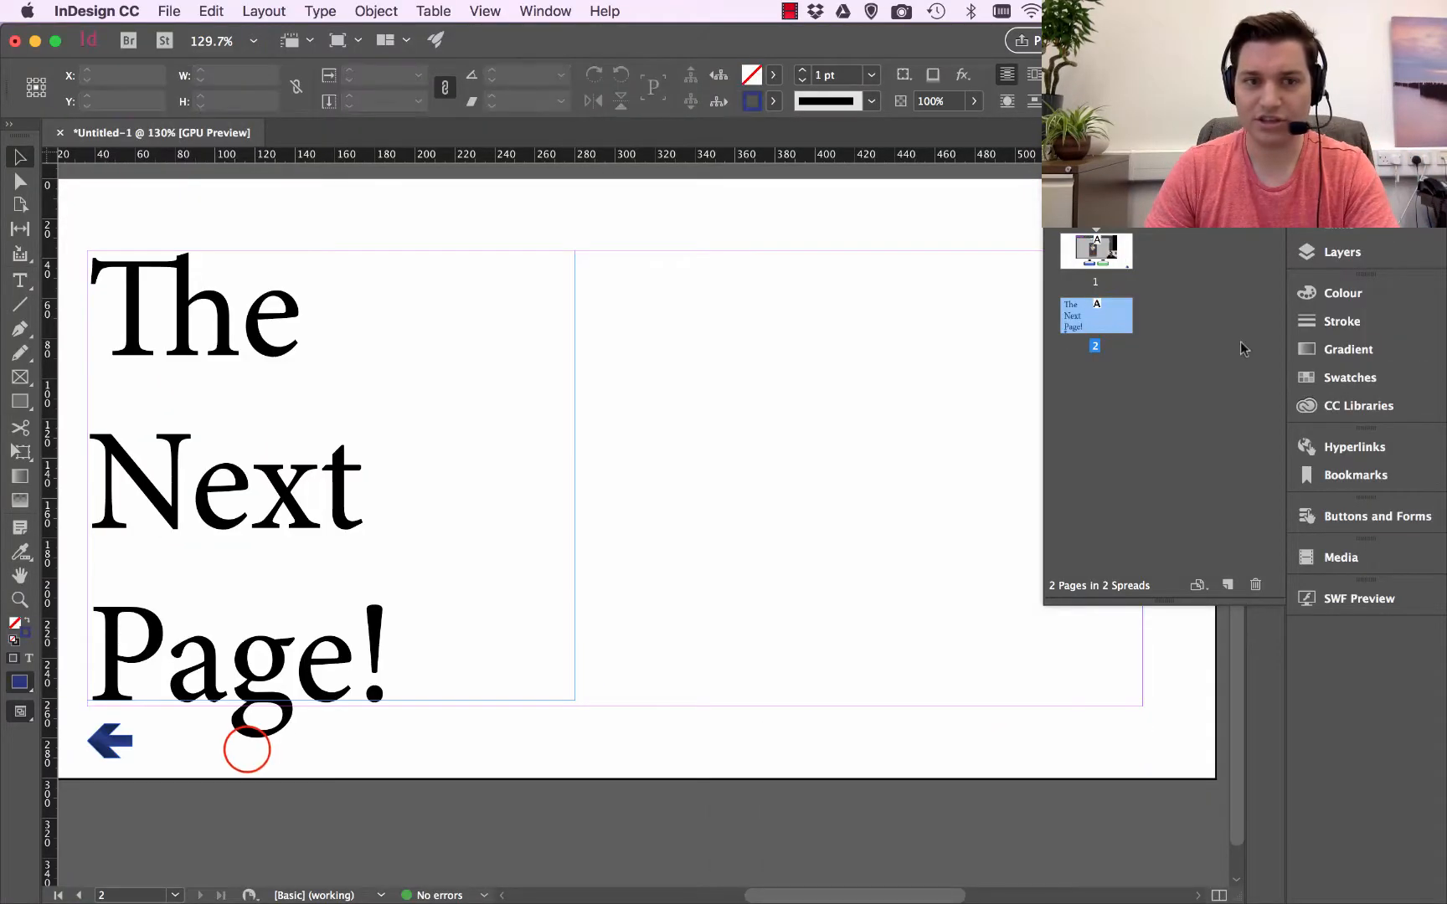
{"action": "left_click", "coordinate": [112, 748]}
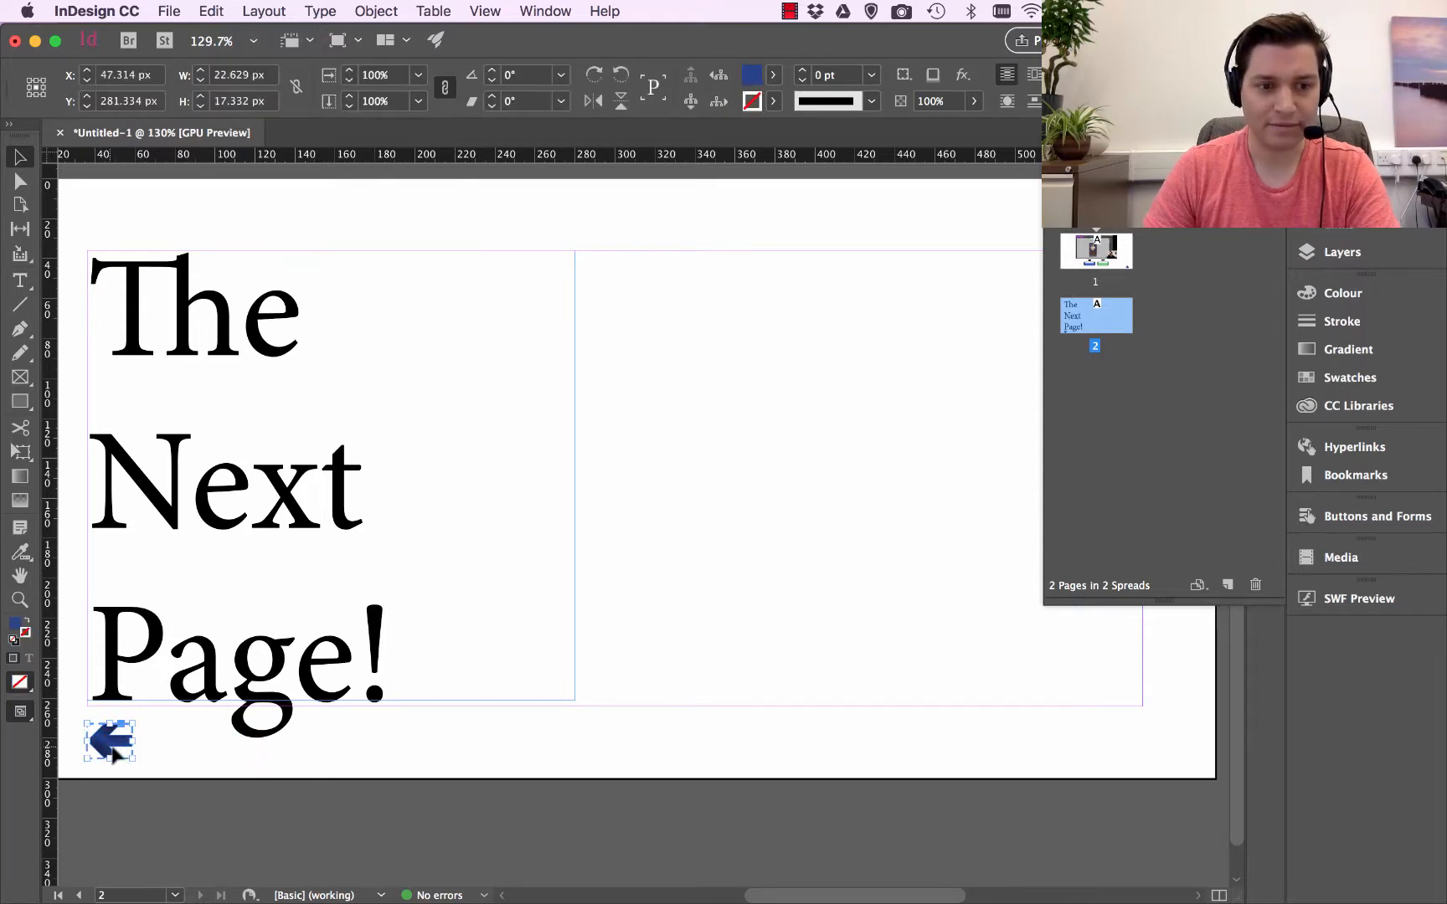
{"action": "left_click", "coordinate": [1347, 518]}
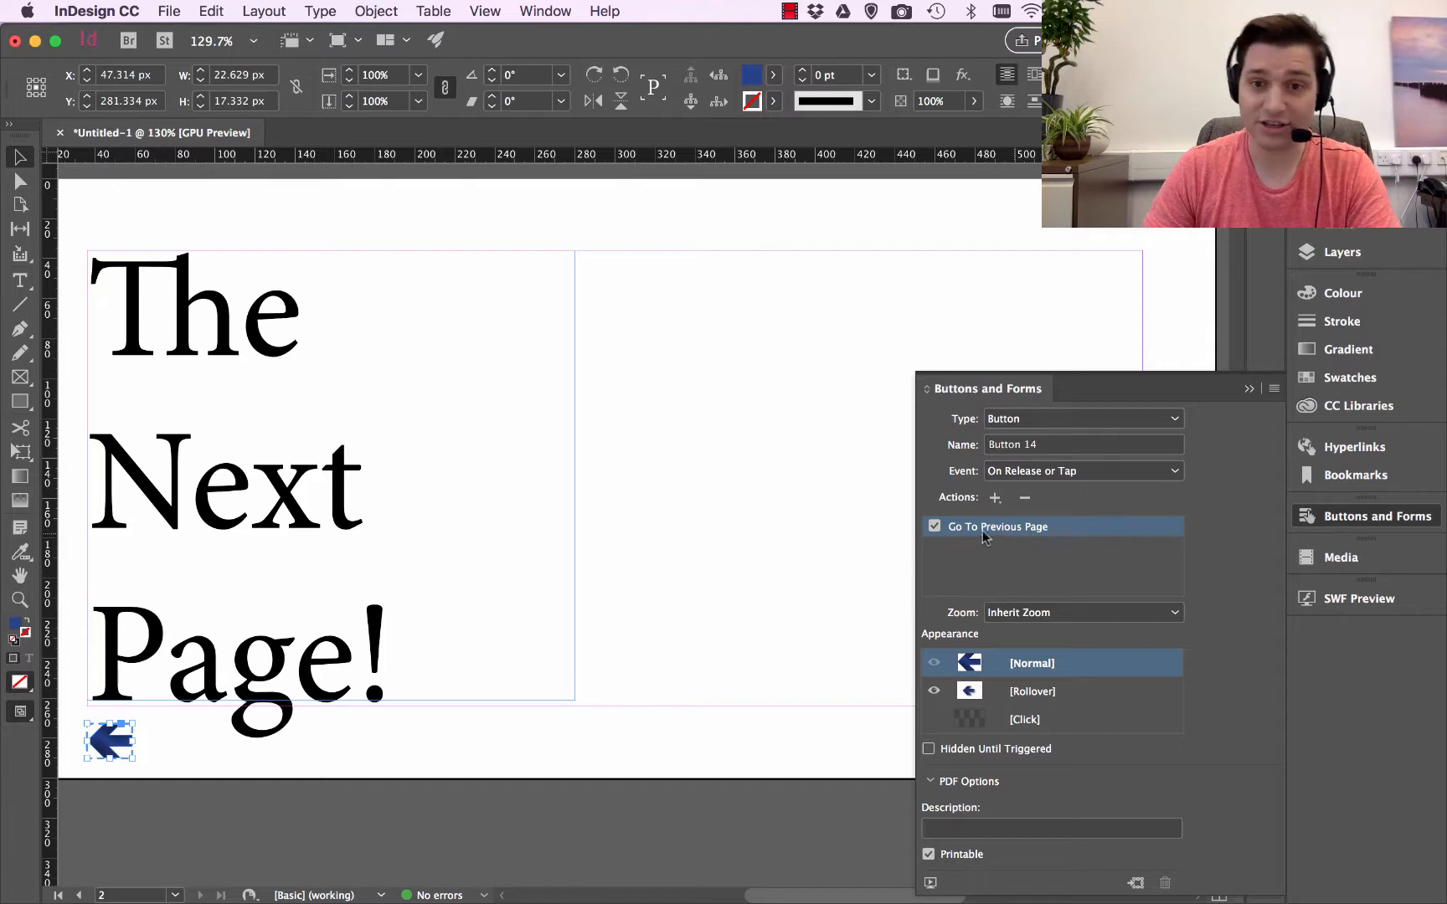
{"action": "left_click", "coordinate": [994, 497]}
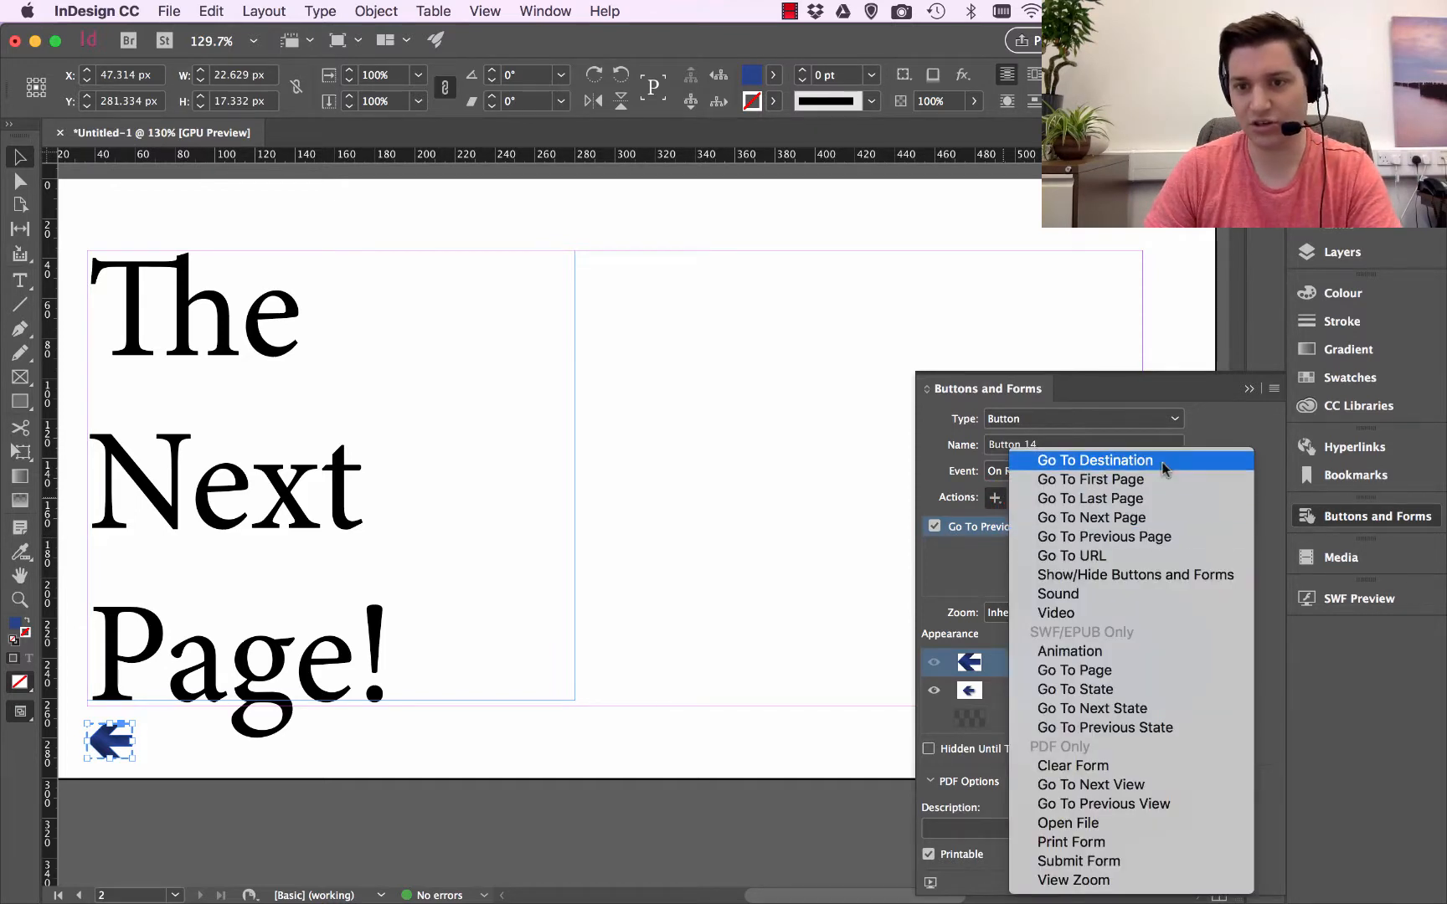
{"action": "left_click", "coordinate": [1115, 367]}
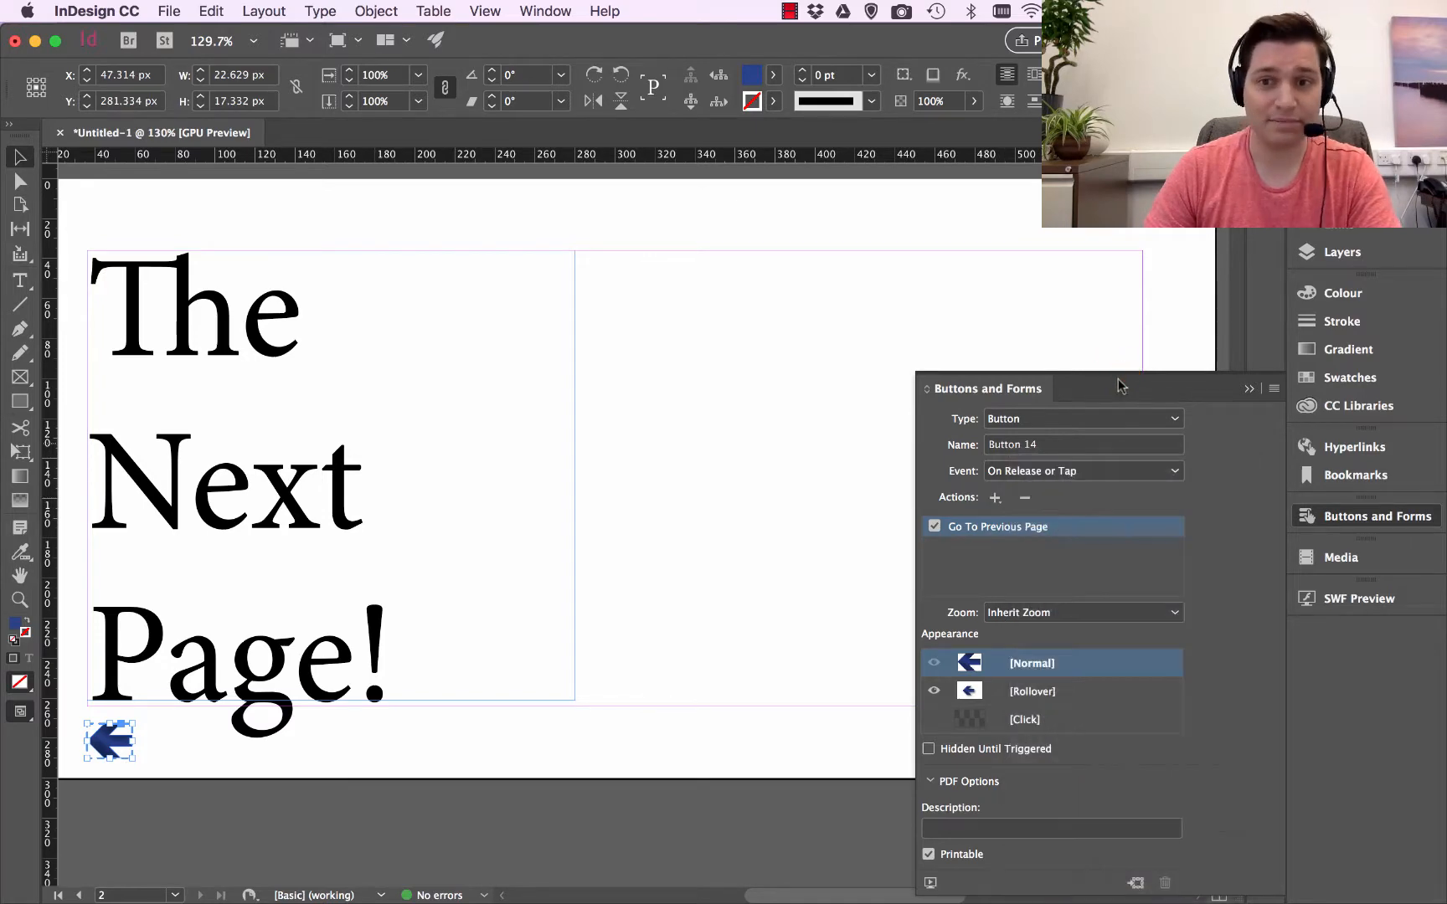
{"action": "left_click", "coordinate": [1250, 389]}
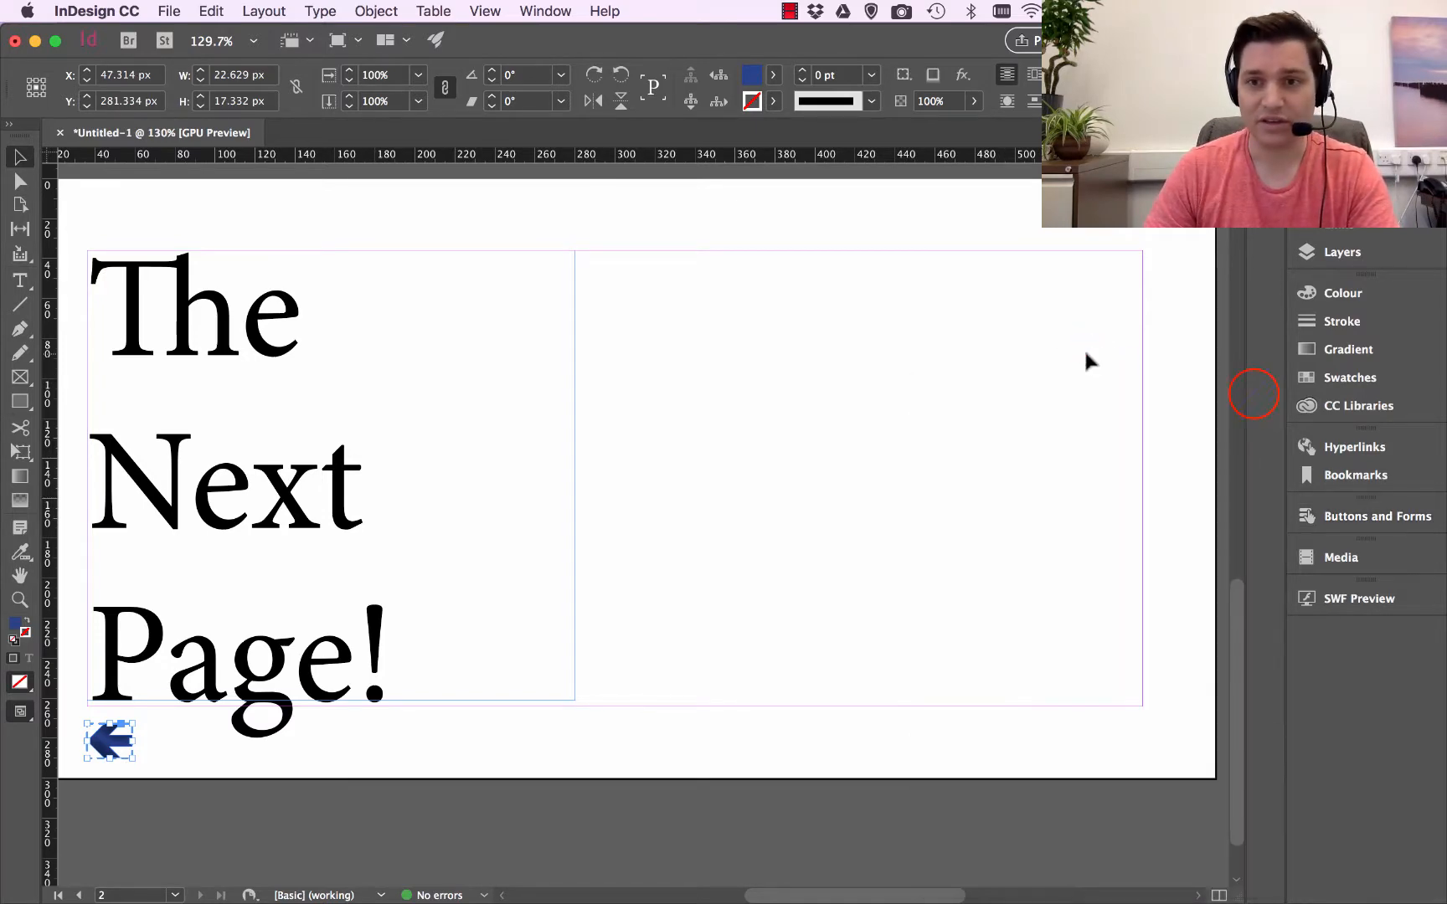
{"action": "left_click", "coordinate": [1086, 361]}
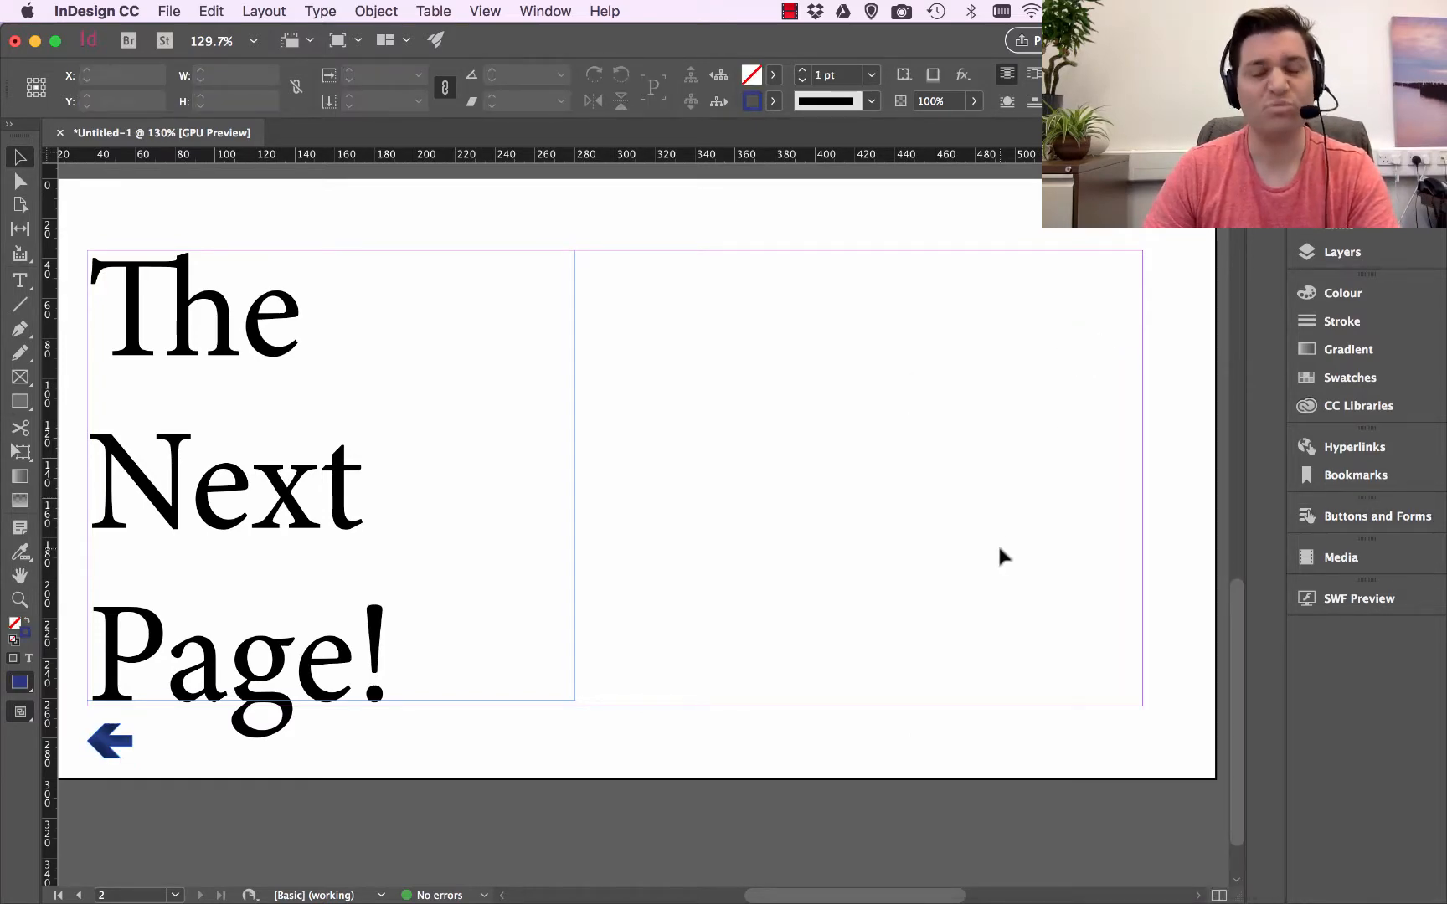
Export the document to the Desktop as Test in the EPUB (Fixed Layout) format.
{"action": "left_click", "coordinate": [168, 11]}
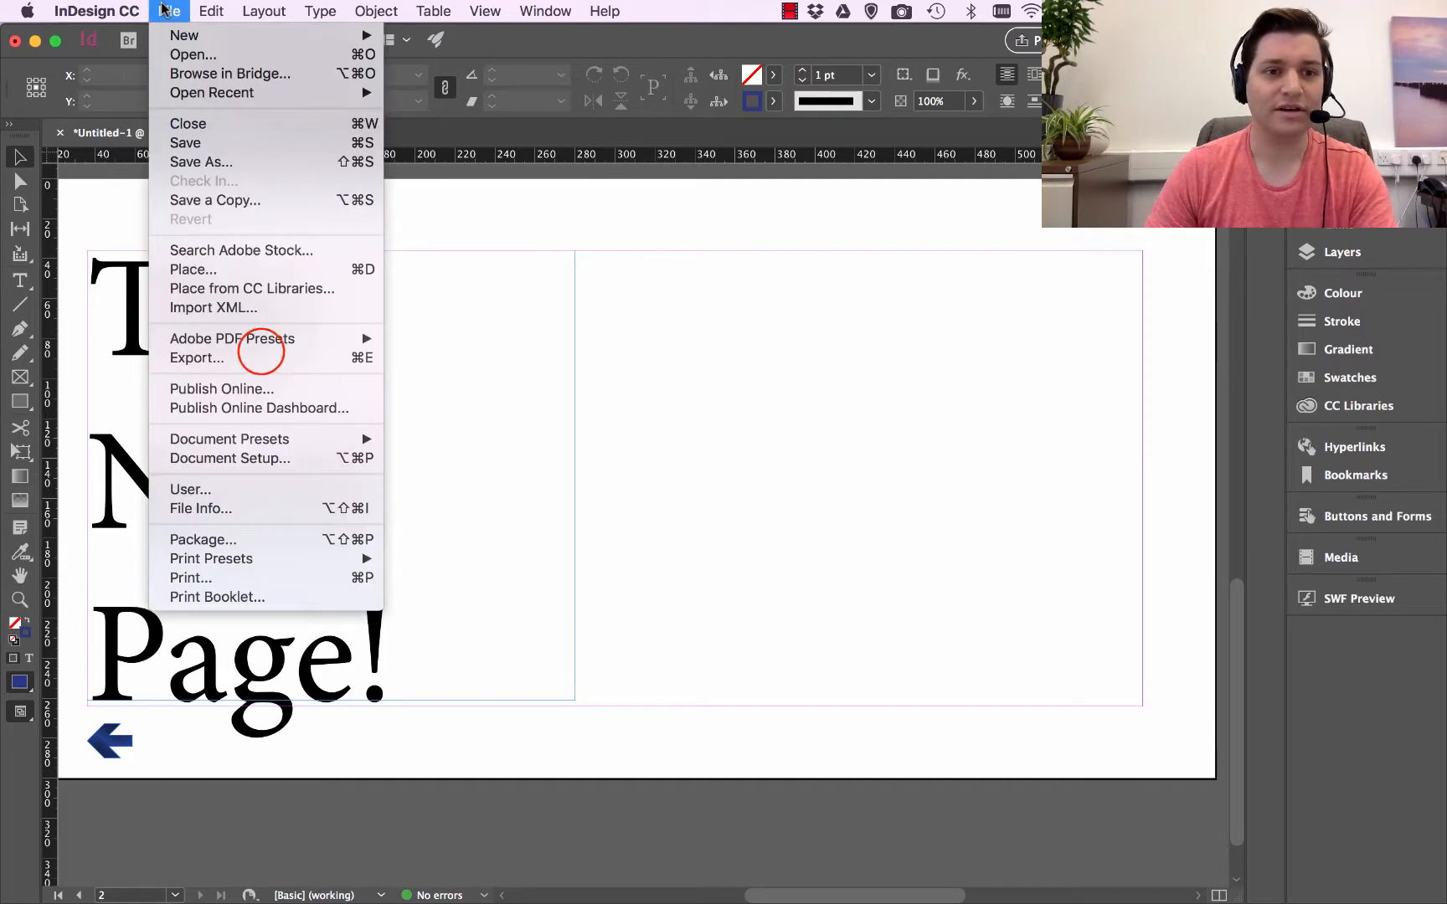
{"action": "left_click", "coordinate": [379, 358]}
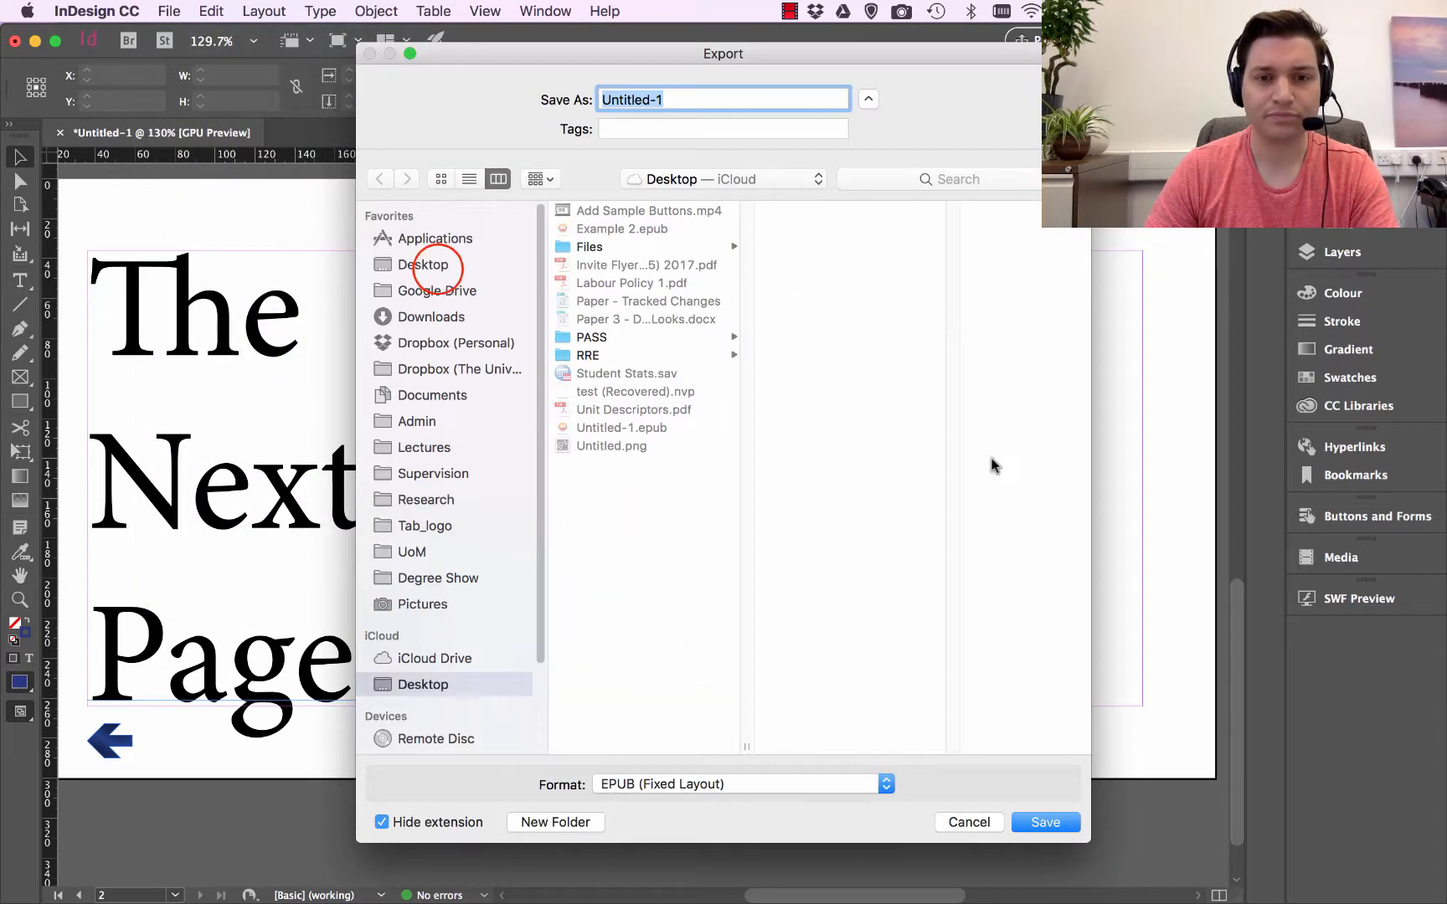
{"action": "left_click", "coordinate": [432, 264]}
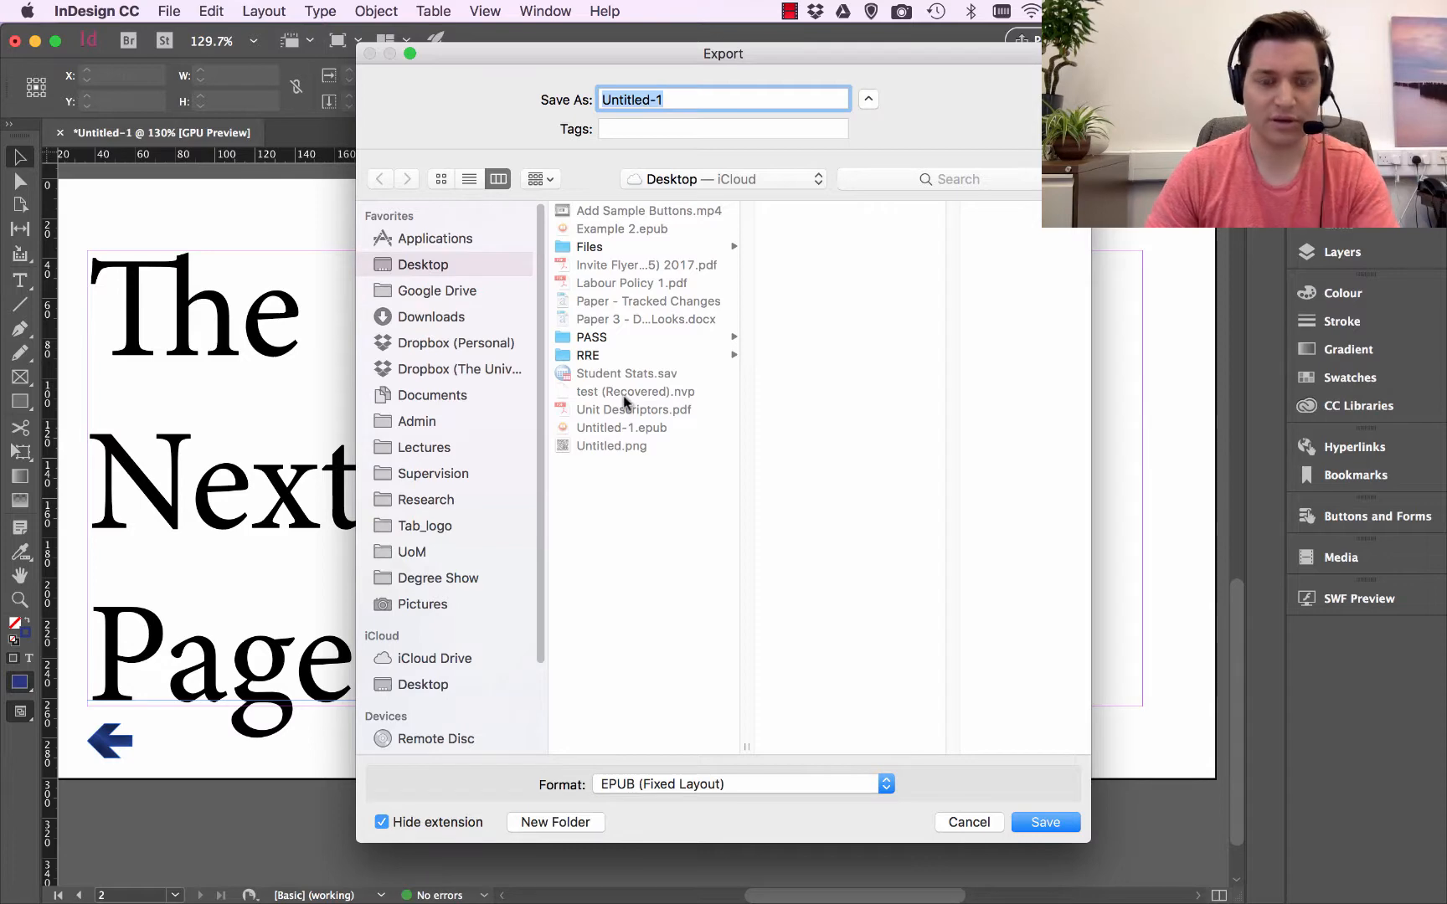
{"action": "type", "text": "Test"}
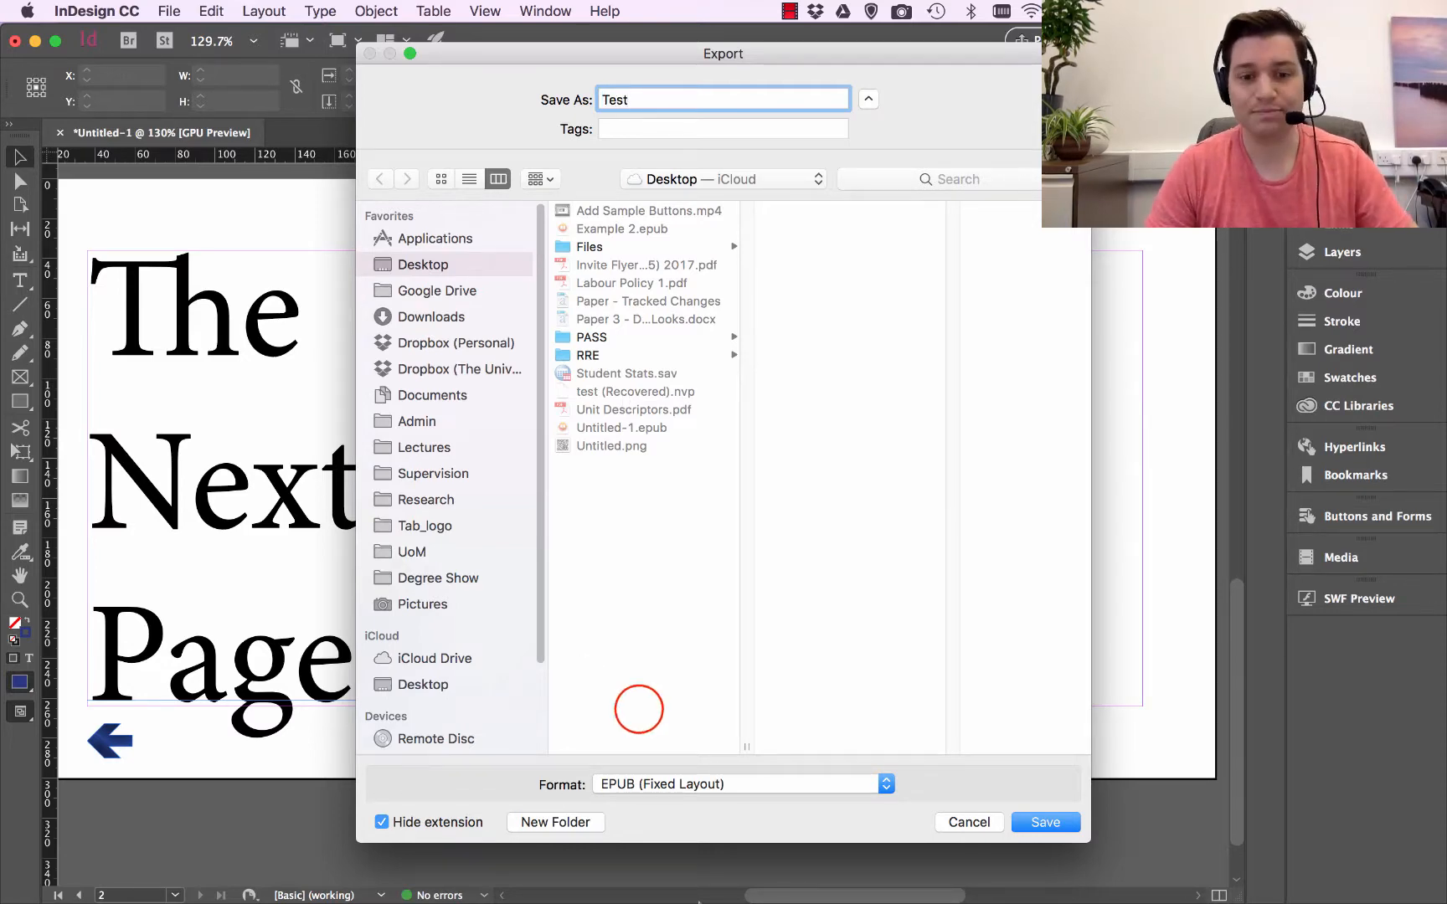
{"action": "left_click", "coordinate": [665, 779]}
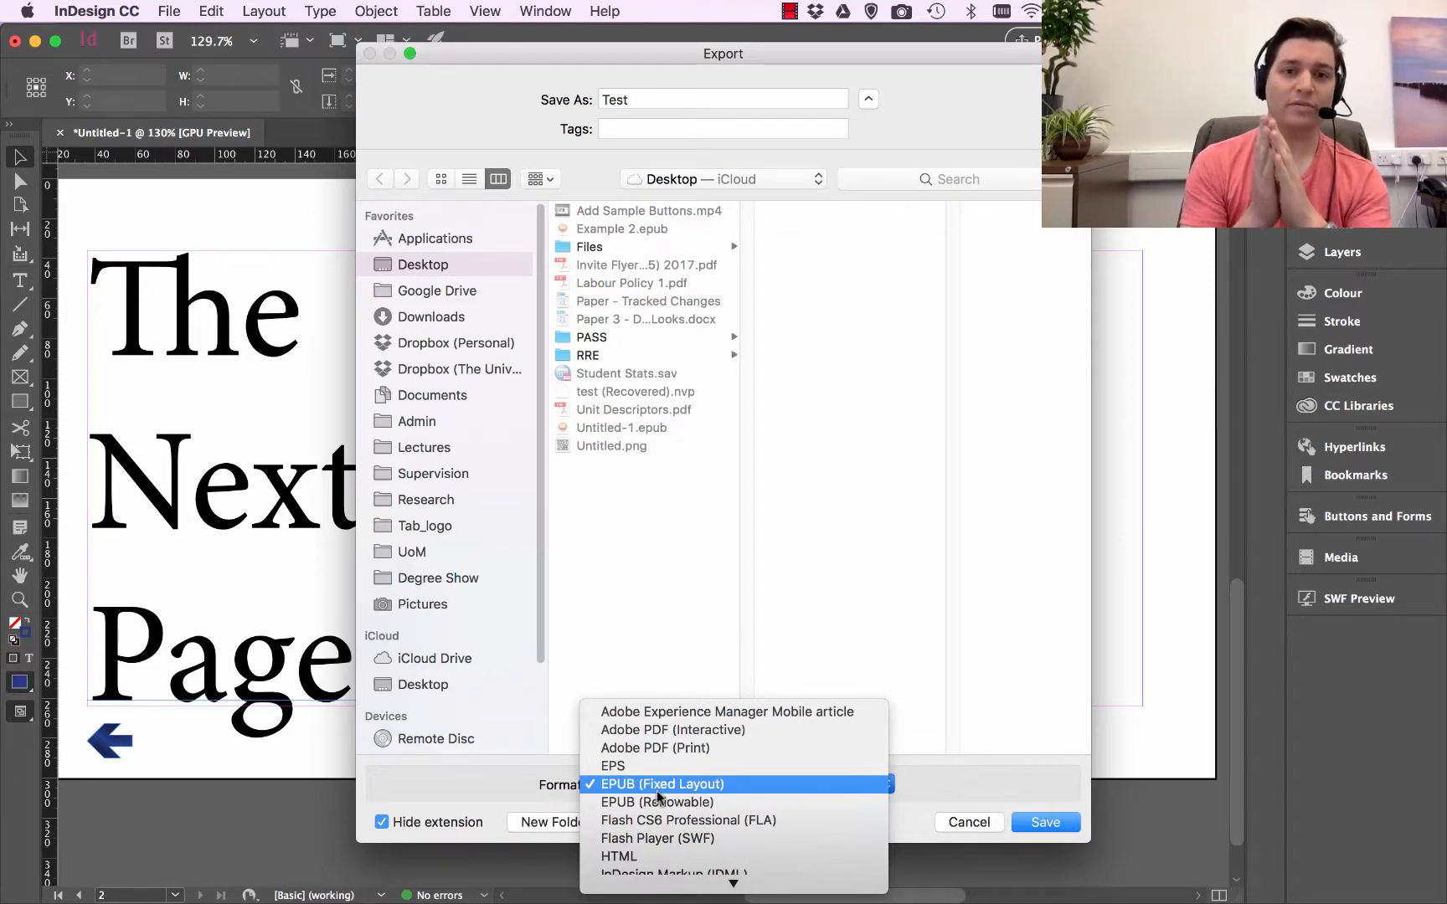
{"action": "left_click", "coordinate": [656, 787]}
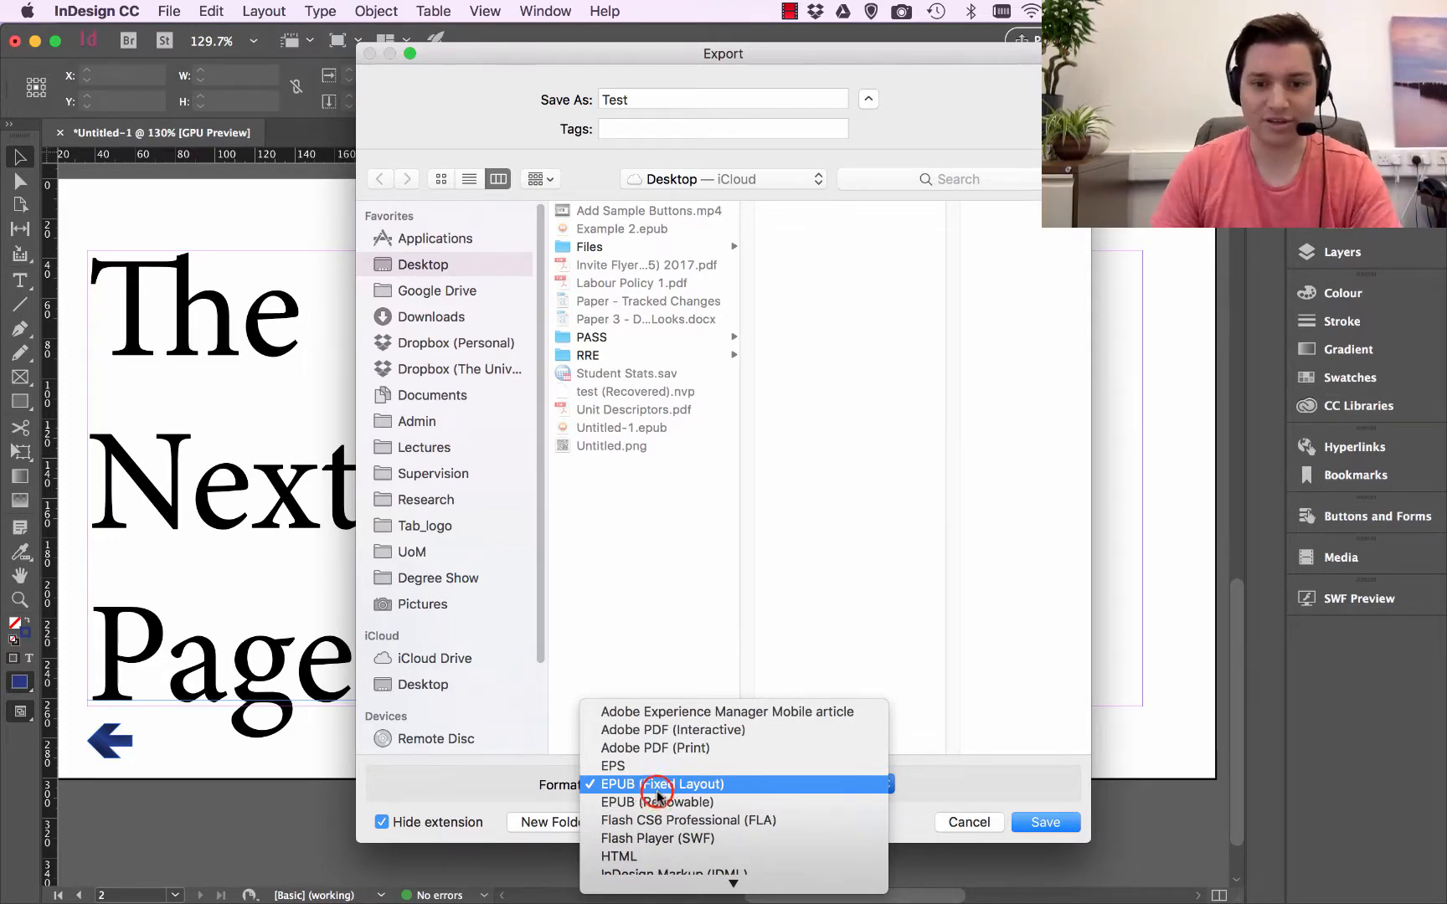
{"action": "left_click", "coordinate": [1057, 823]}
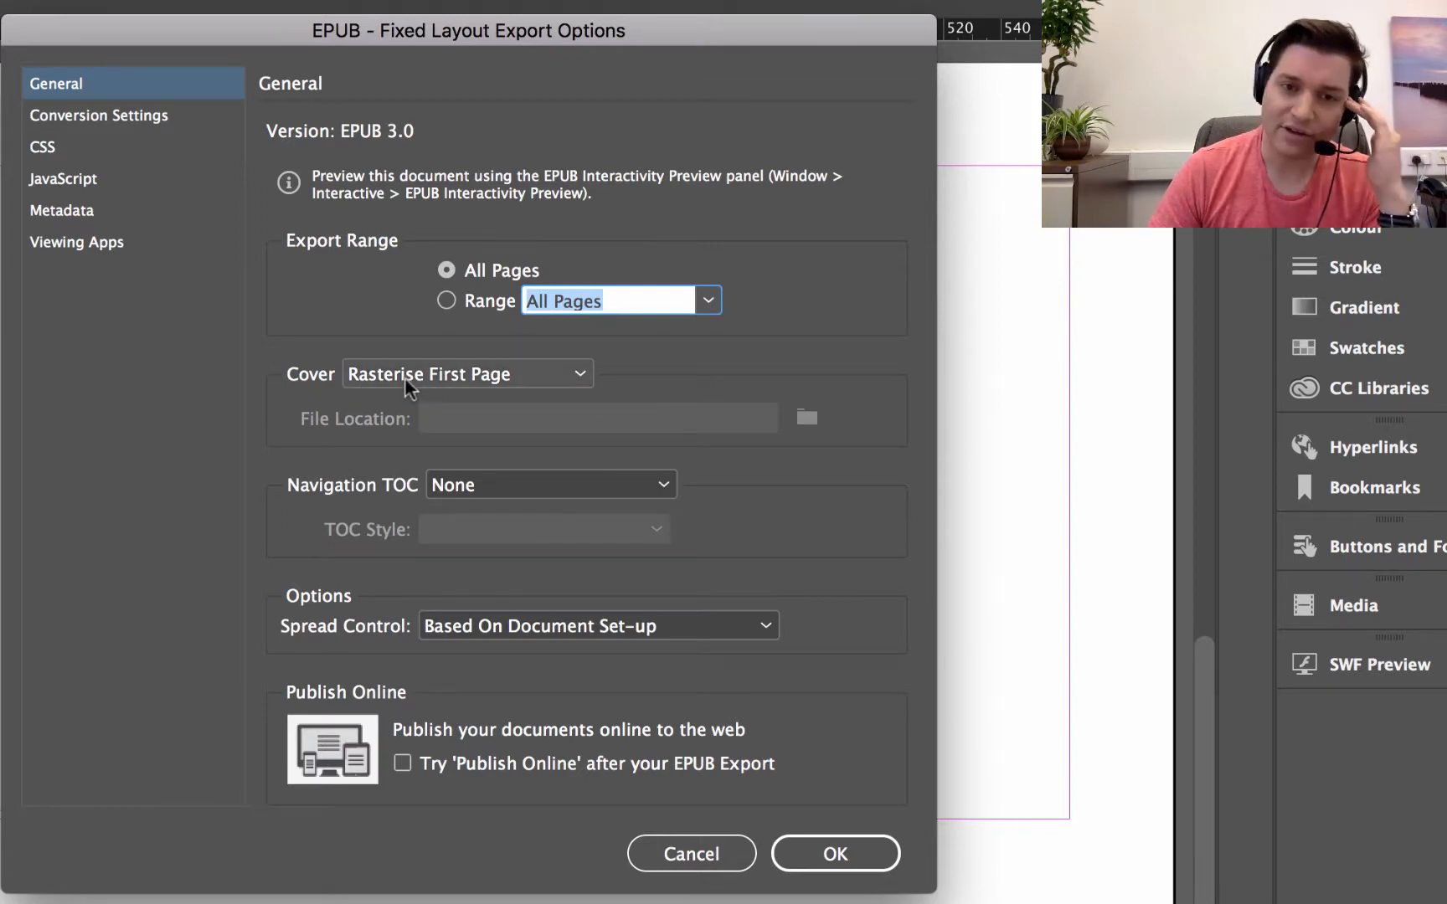
Review the cover choices, set the cover to Rasterise First Page, and confirm the fixed-layout export options.
{"action": "left_click", "coordinate": [488, 377]}
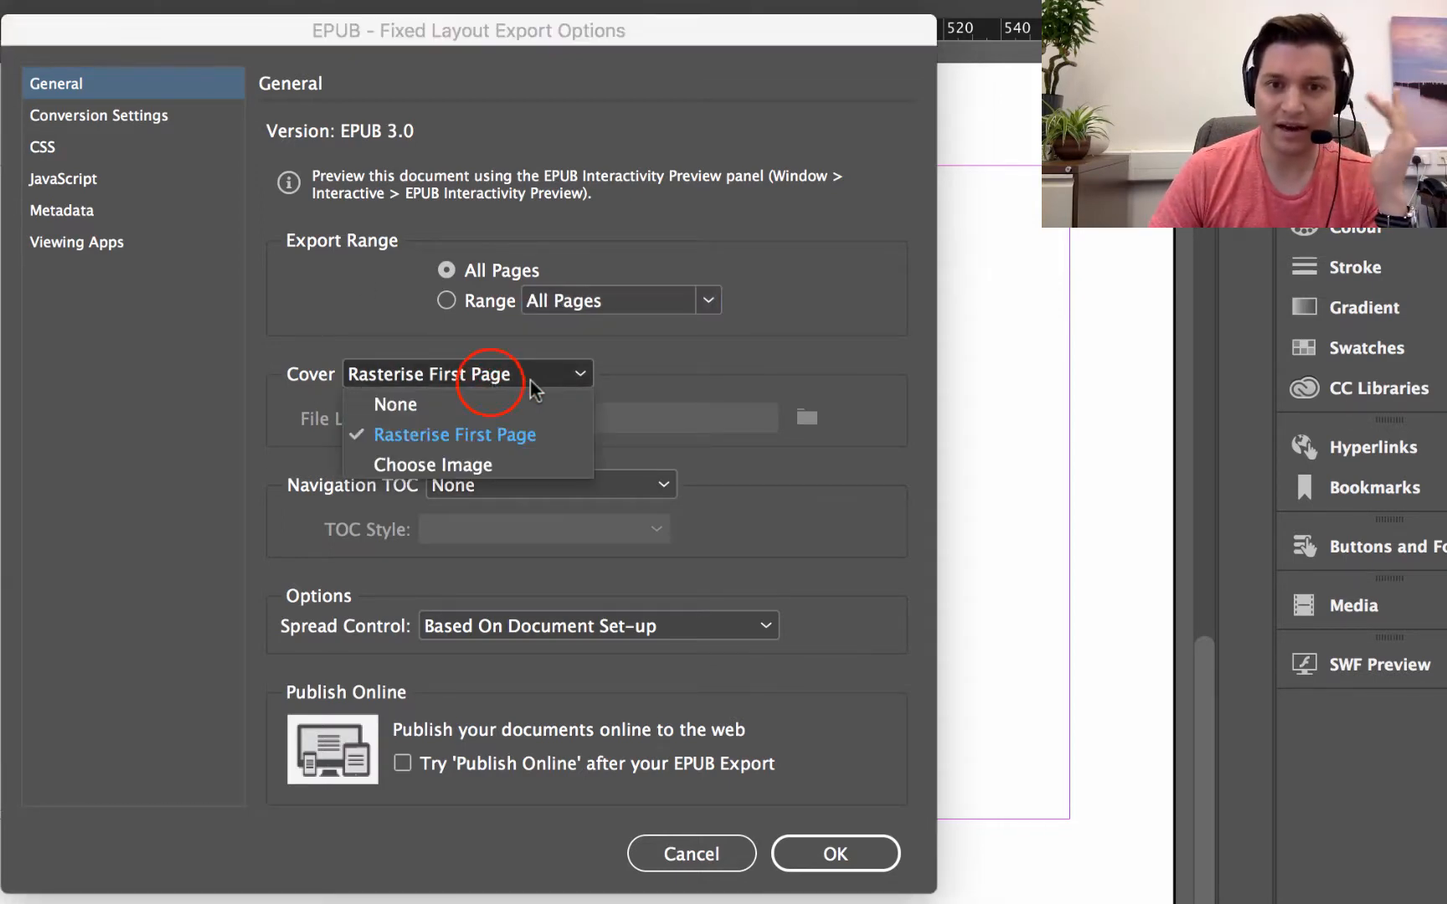
{"action": "left_click", "coordinate": [610, 377]}
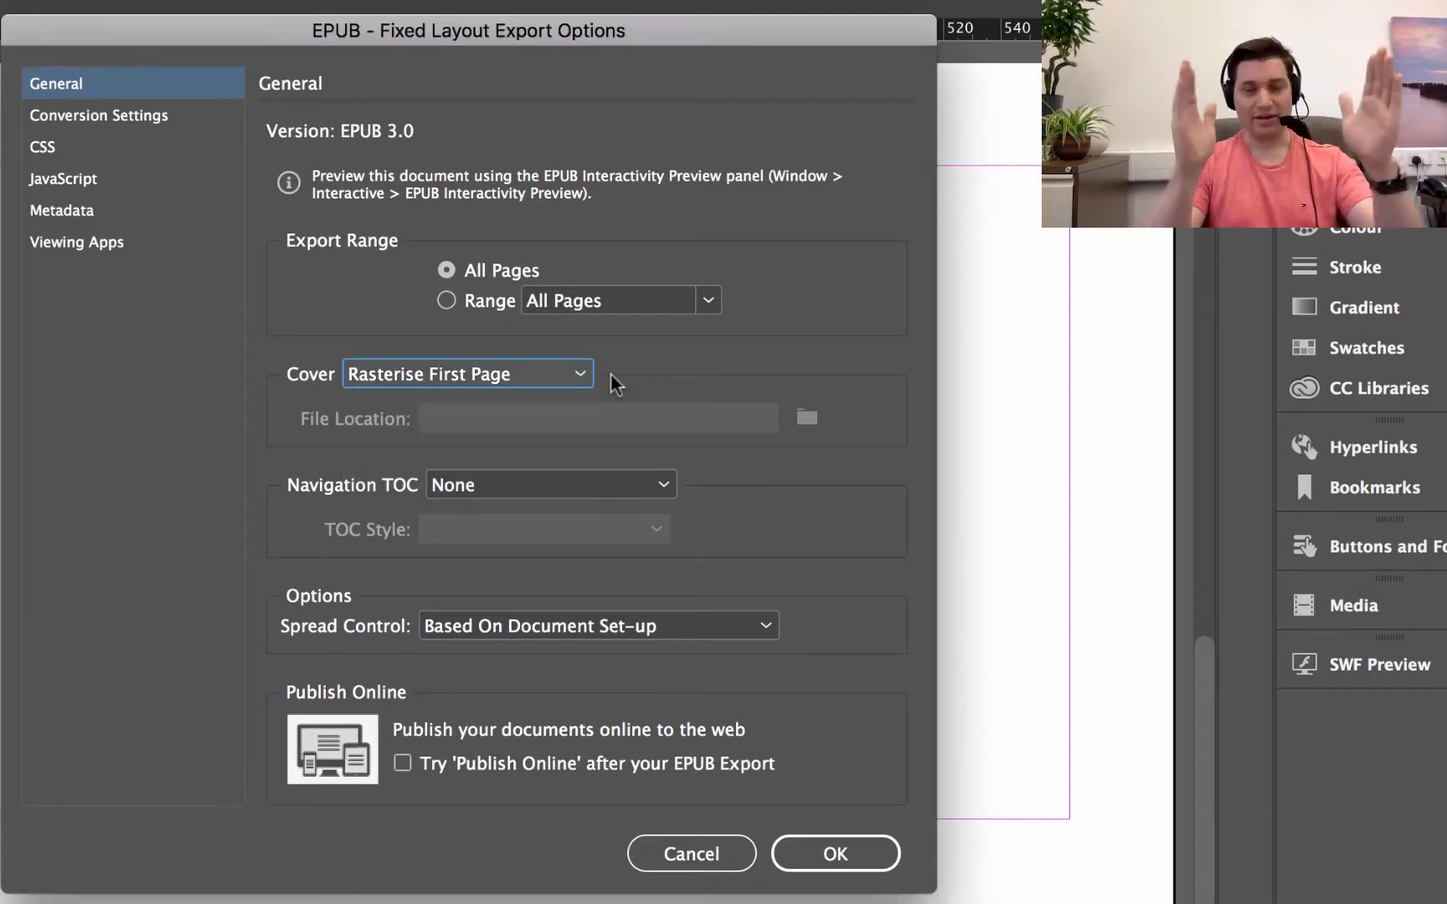
{"action": "left_click", "coordinate": [503, 374]}
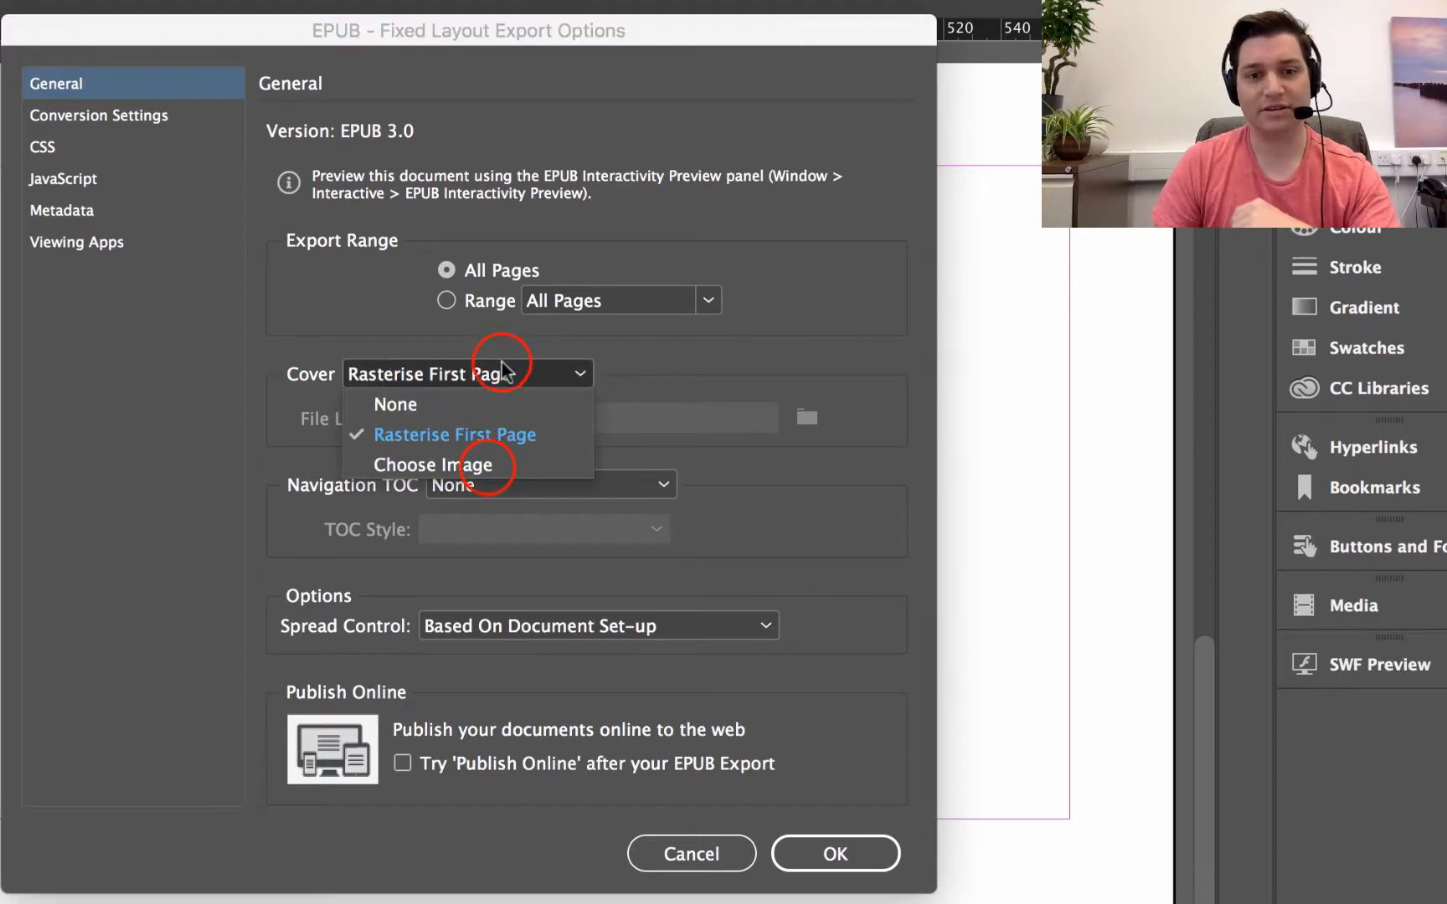
{"action": "left_click", "coordinate": [481, 461]}
{"action": "left_click", "coordinate": [551, 375]}
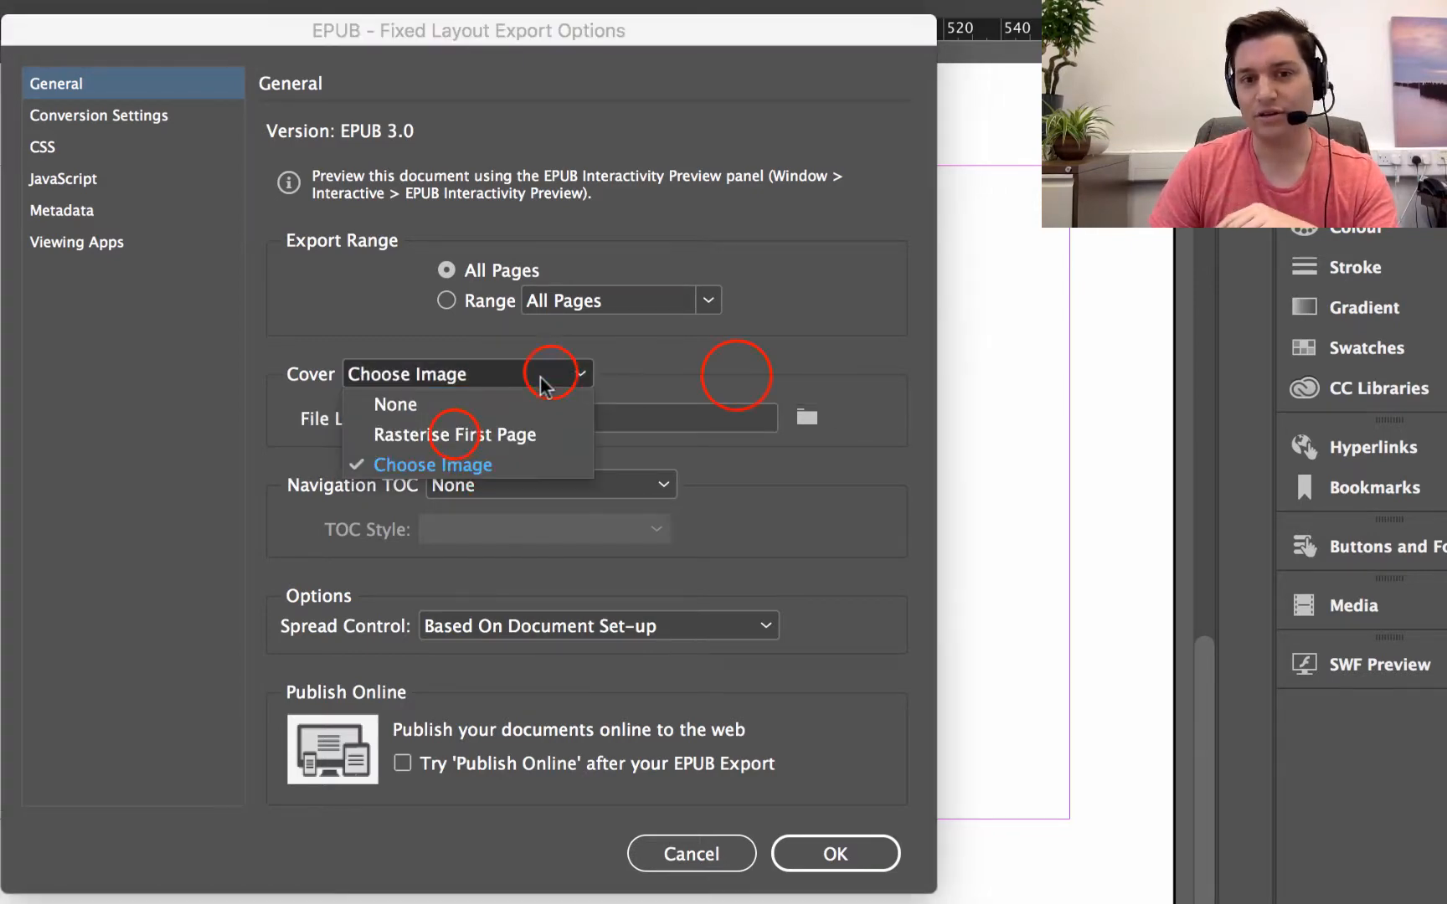
{"action": "left_click", "coordinate": [414, 430]}
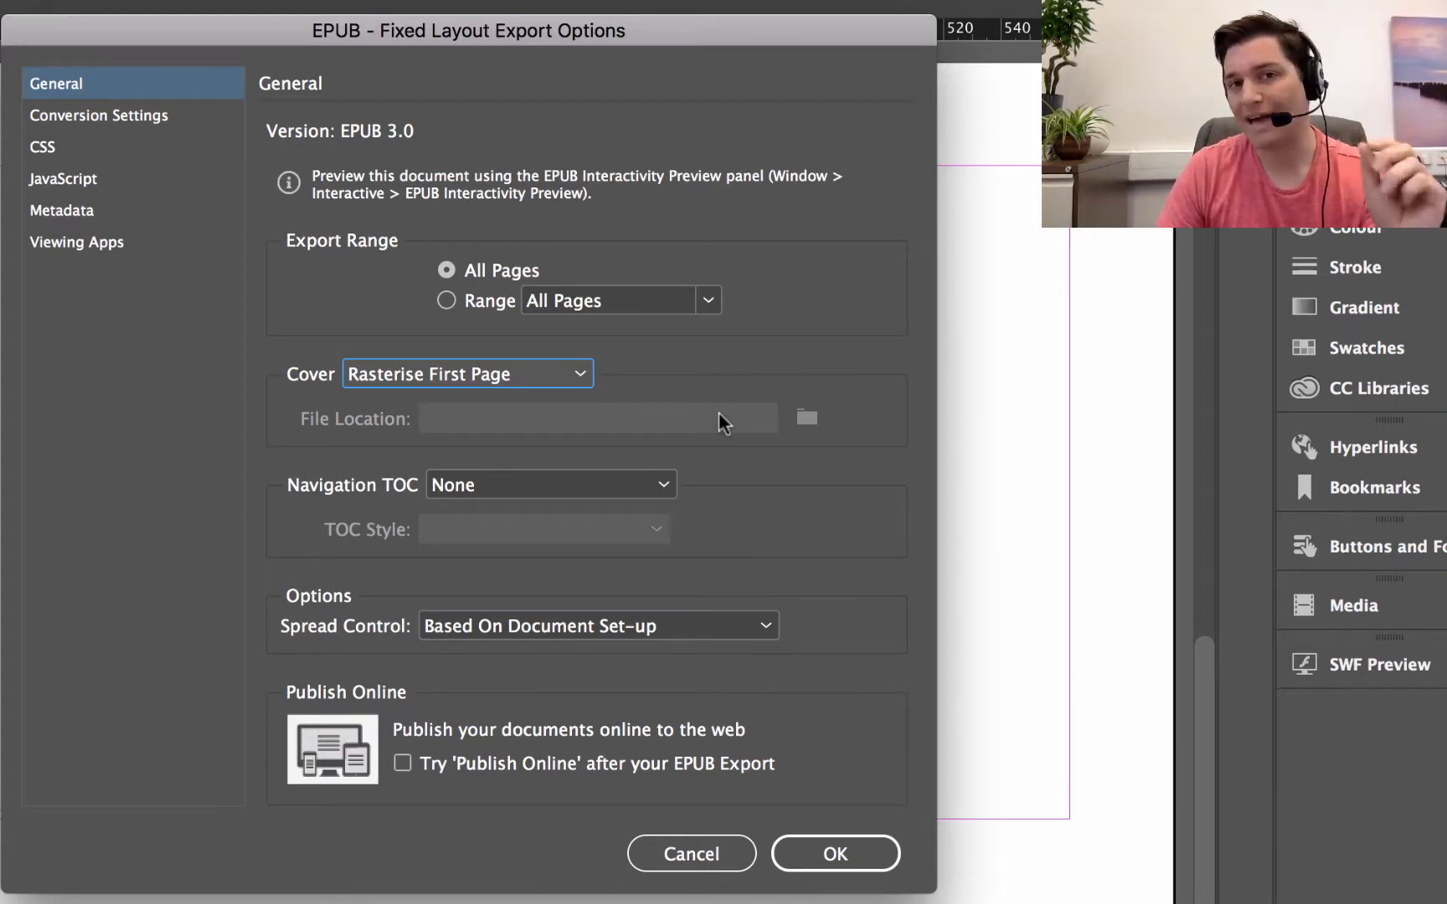
{"action": "left_click", "coordinate": [541, 376]}
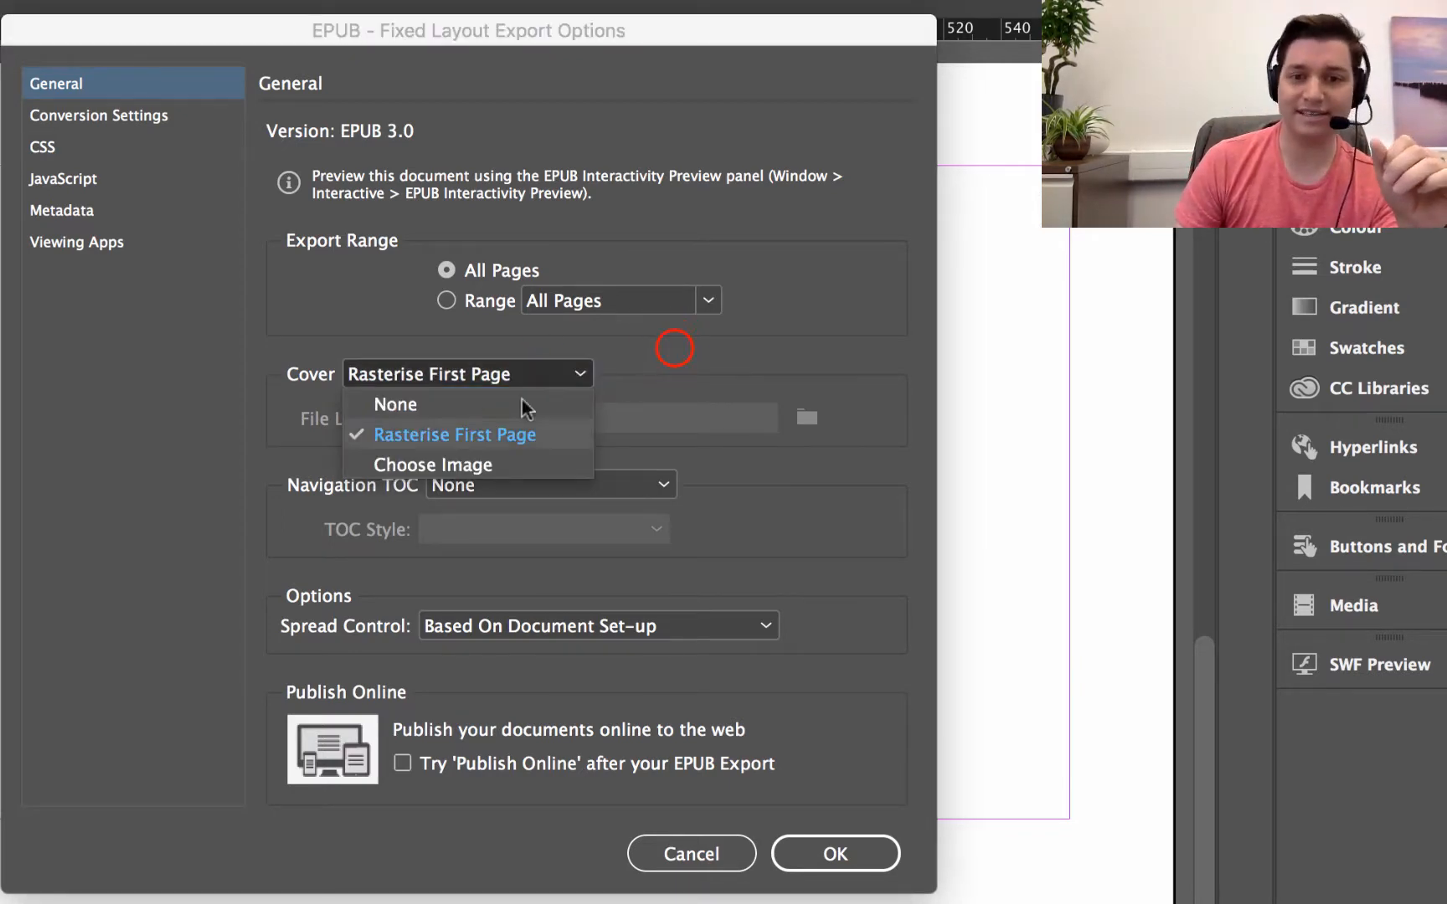
{"action": "left_click", "coordinate": [675, 350]}
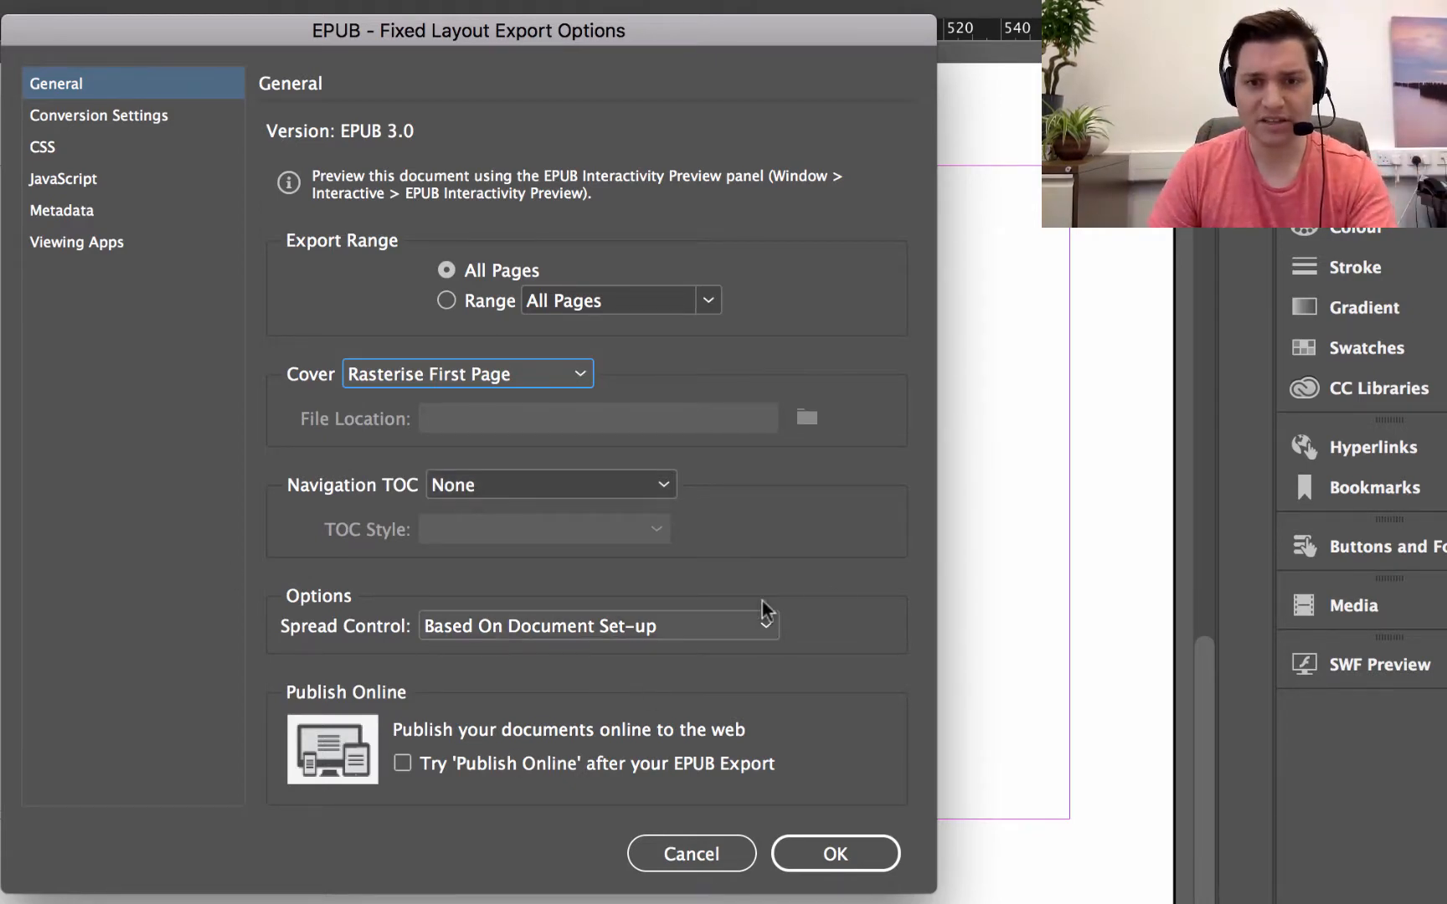
{"action": "left_click", "coordinate": [868, 847]}
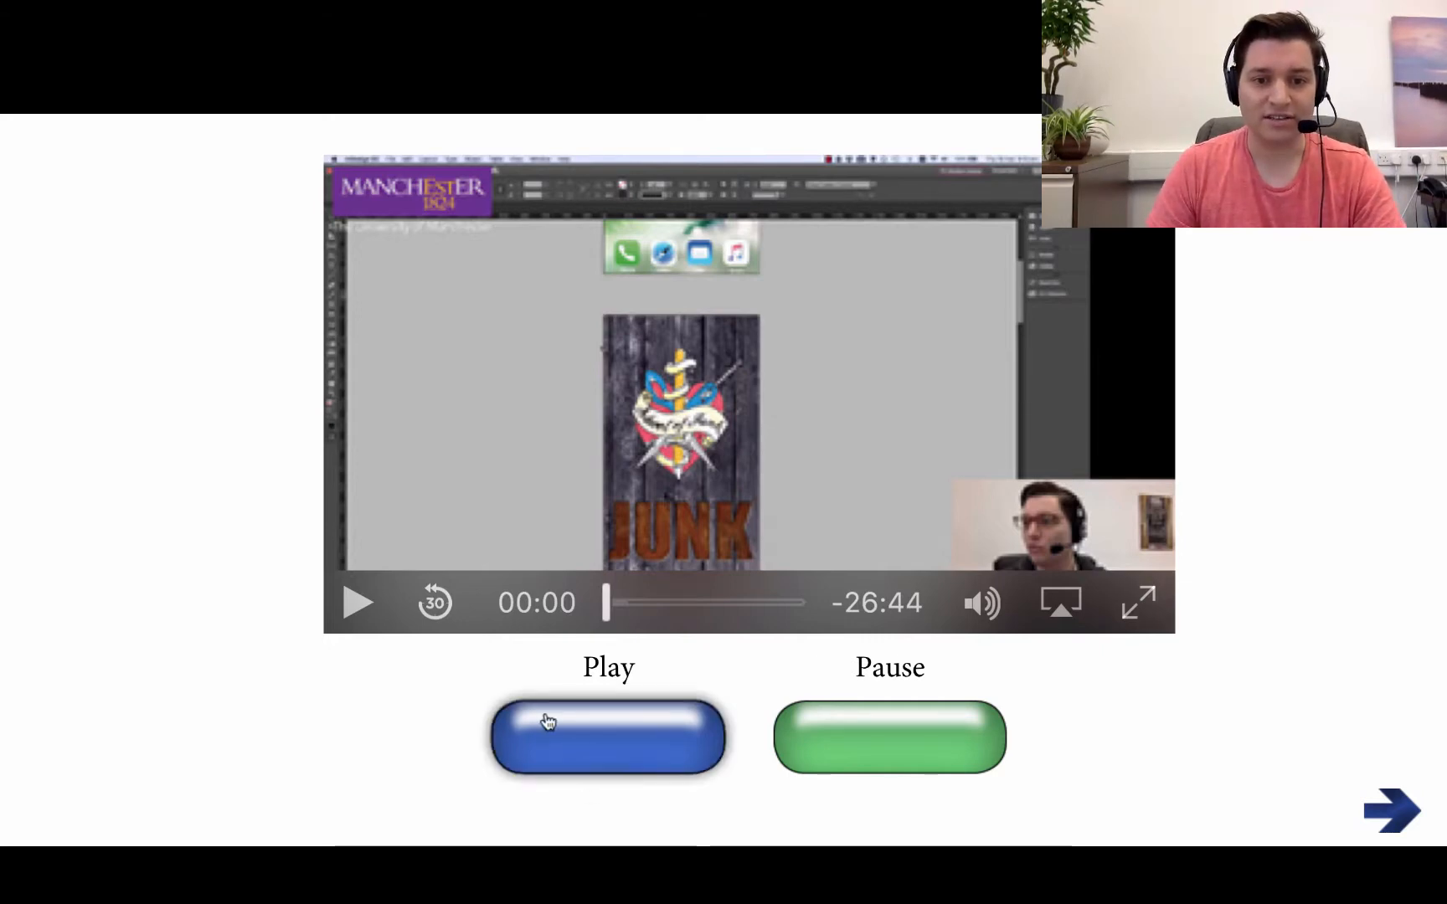
Test the blue Play and green Pause buttons on the video in the exported EPUB.
{"action": "left_click", "coordinate": [584, 723]}
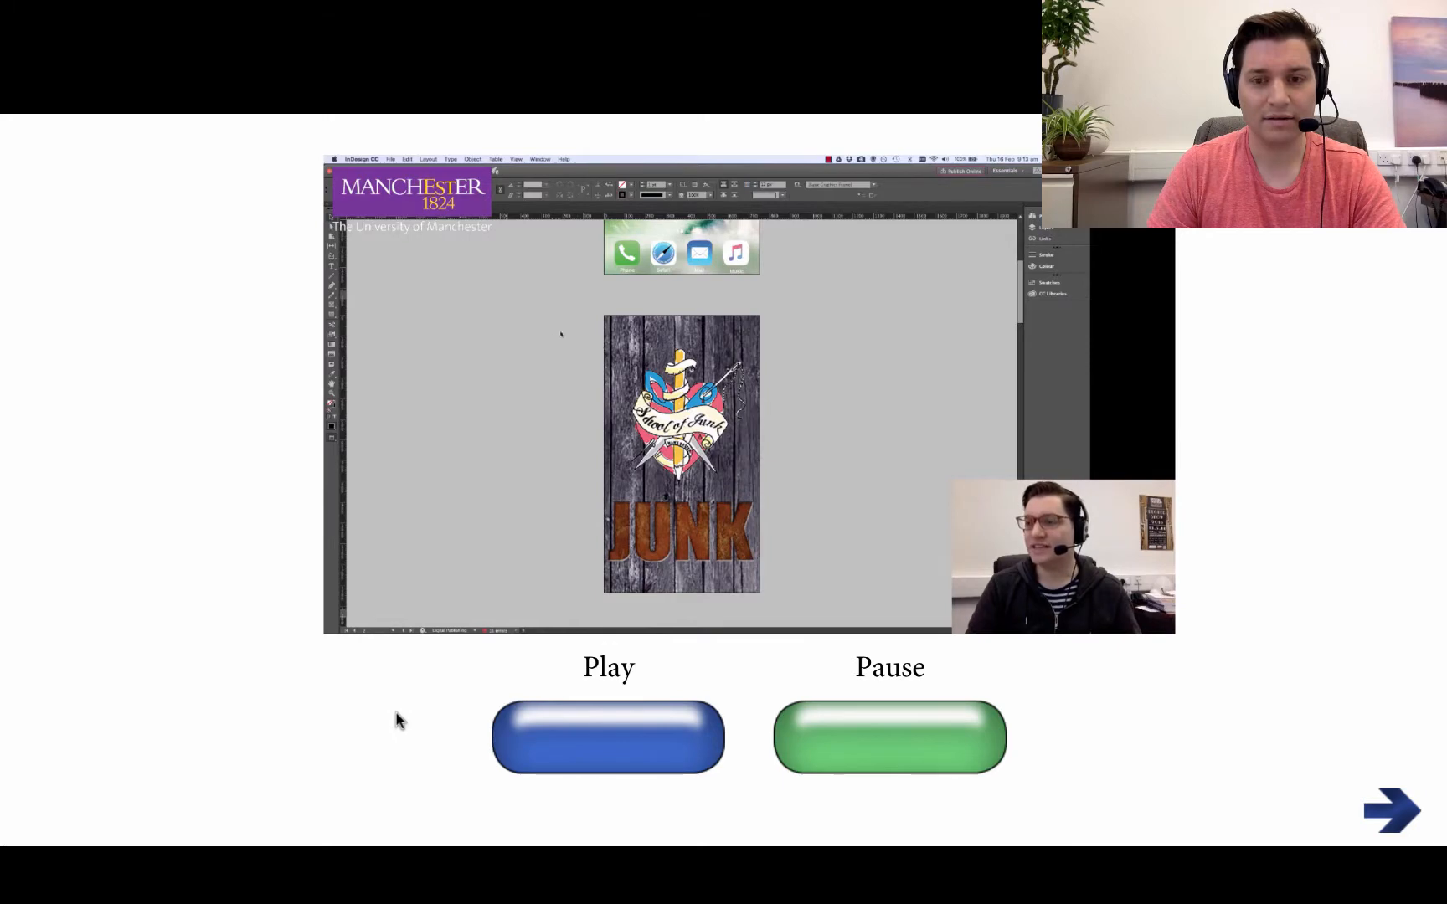
{"action": "left_click", "coordinate": [865, 733]}
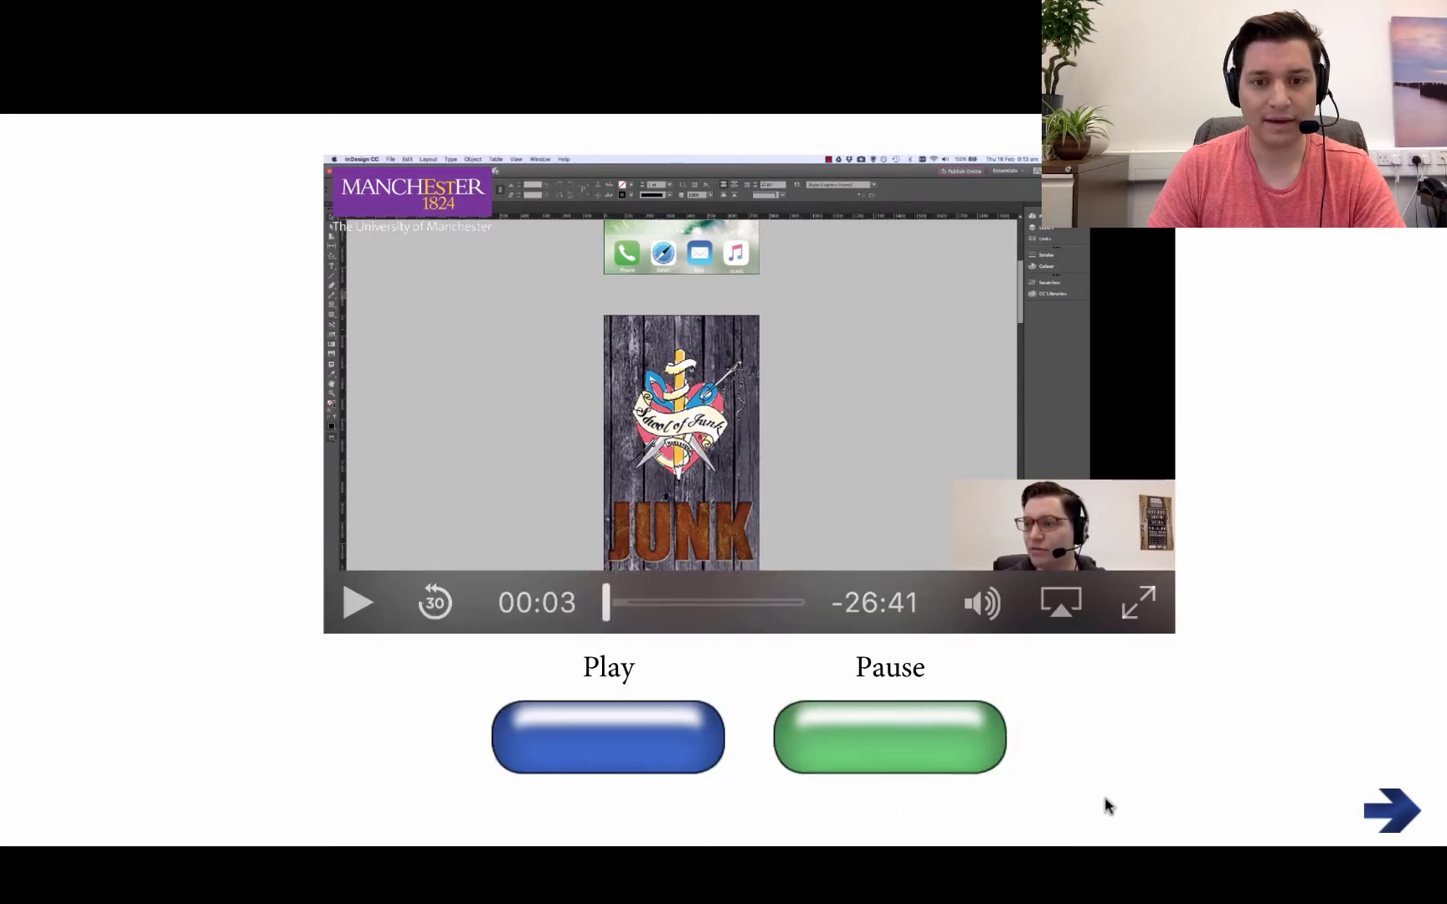
{"action": "left_click", "coordinate": [601, 741]}
{"action": "left_click", "coordinate": [908, 743]}
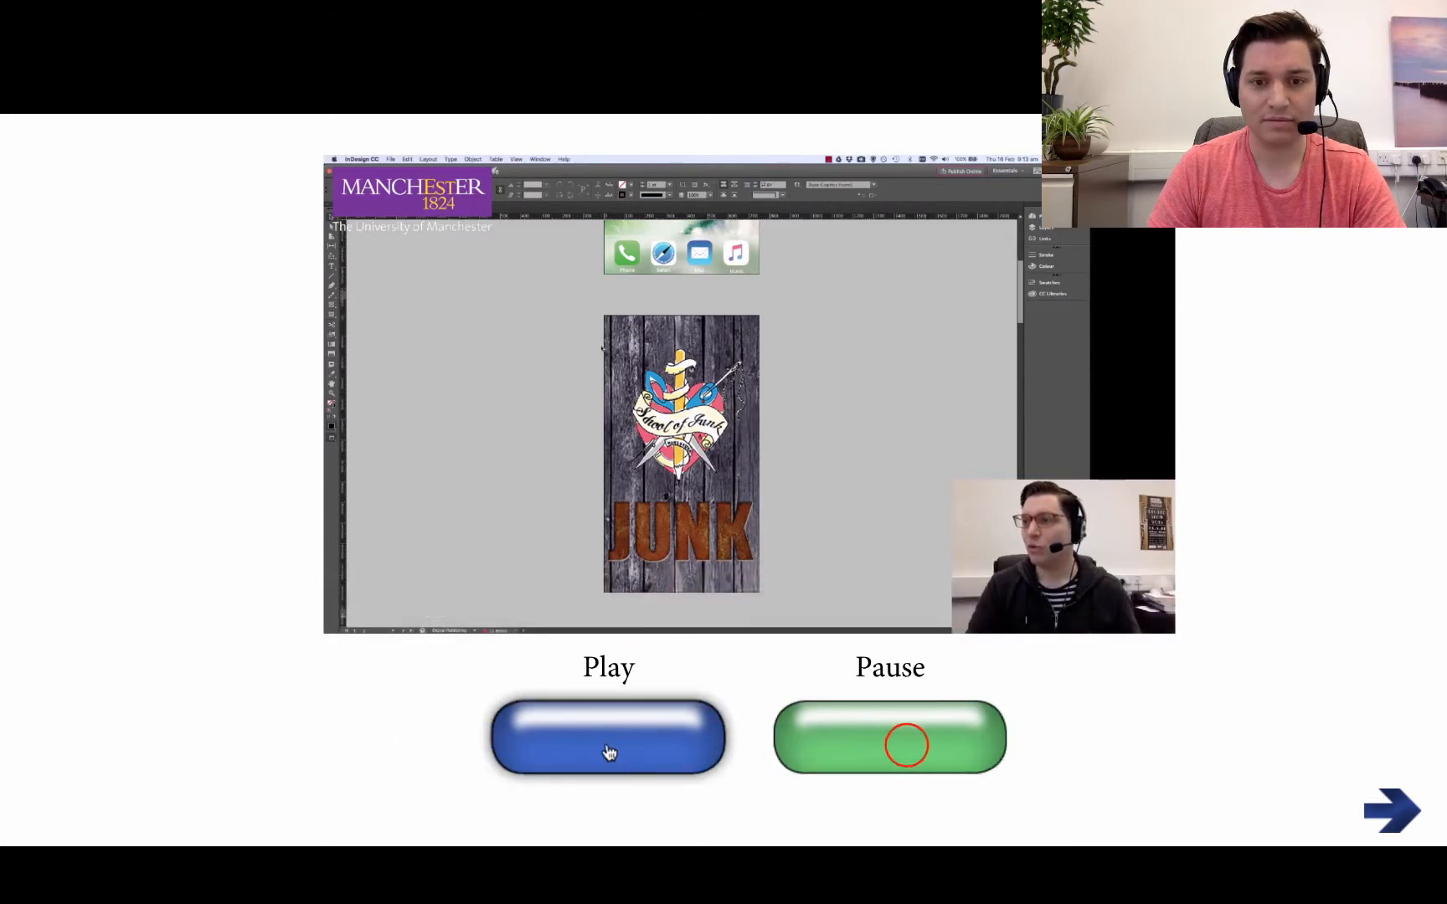
{"action": "left_click", "coordinate": [596, 743]}
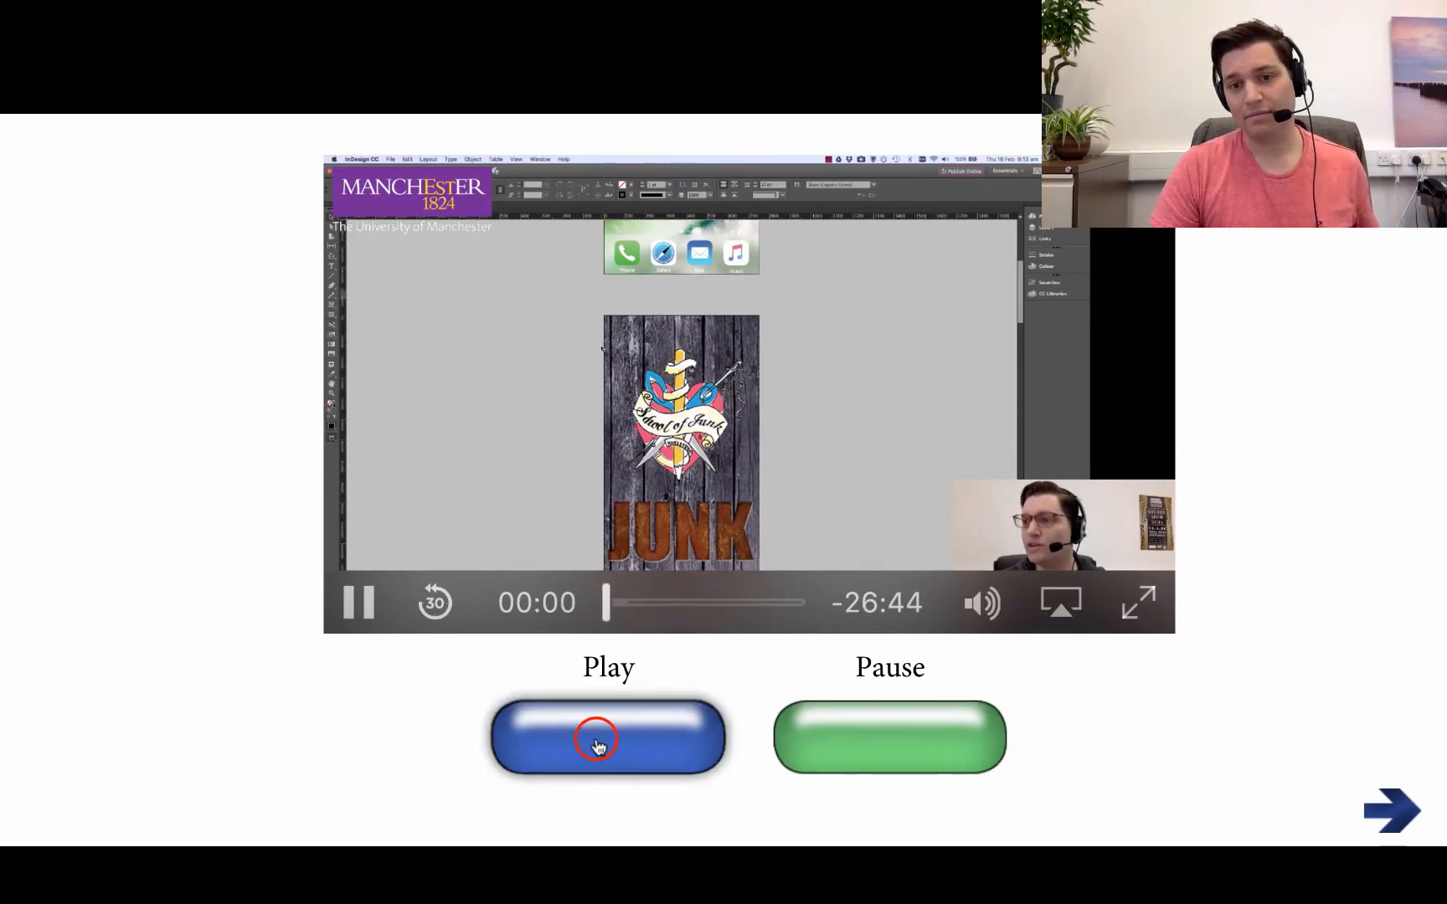
{"action": "left_click", "coordinate": [866, 750]}
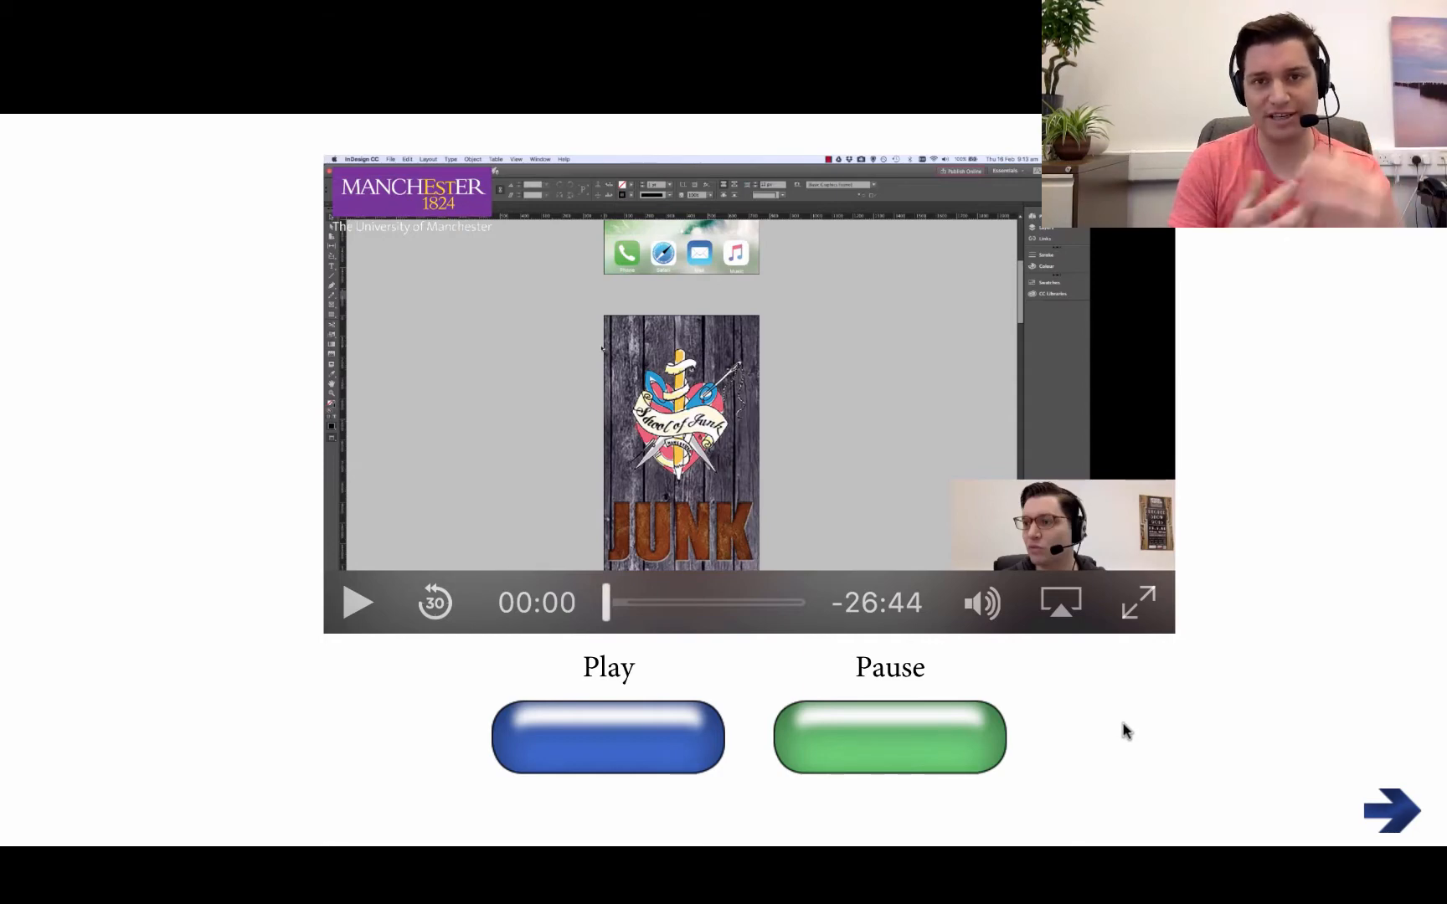
Test the forward and back arrows by going to the second page of the EPUB and returning to the first.
{"action": "left_click", "coordinate": [1399, 814]}
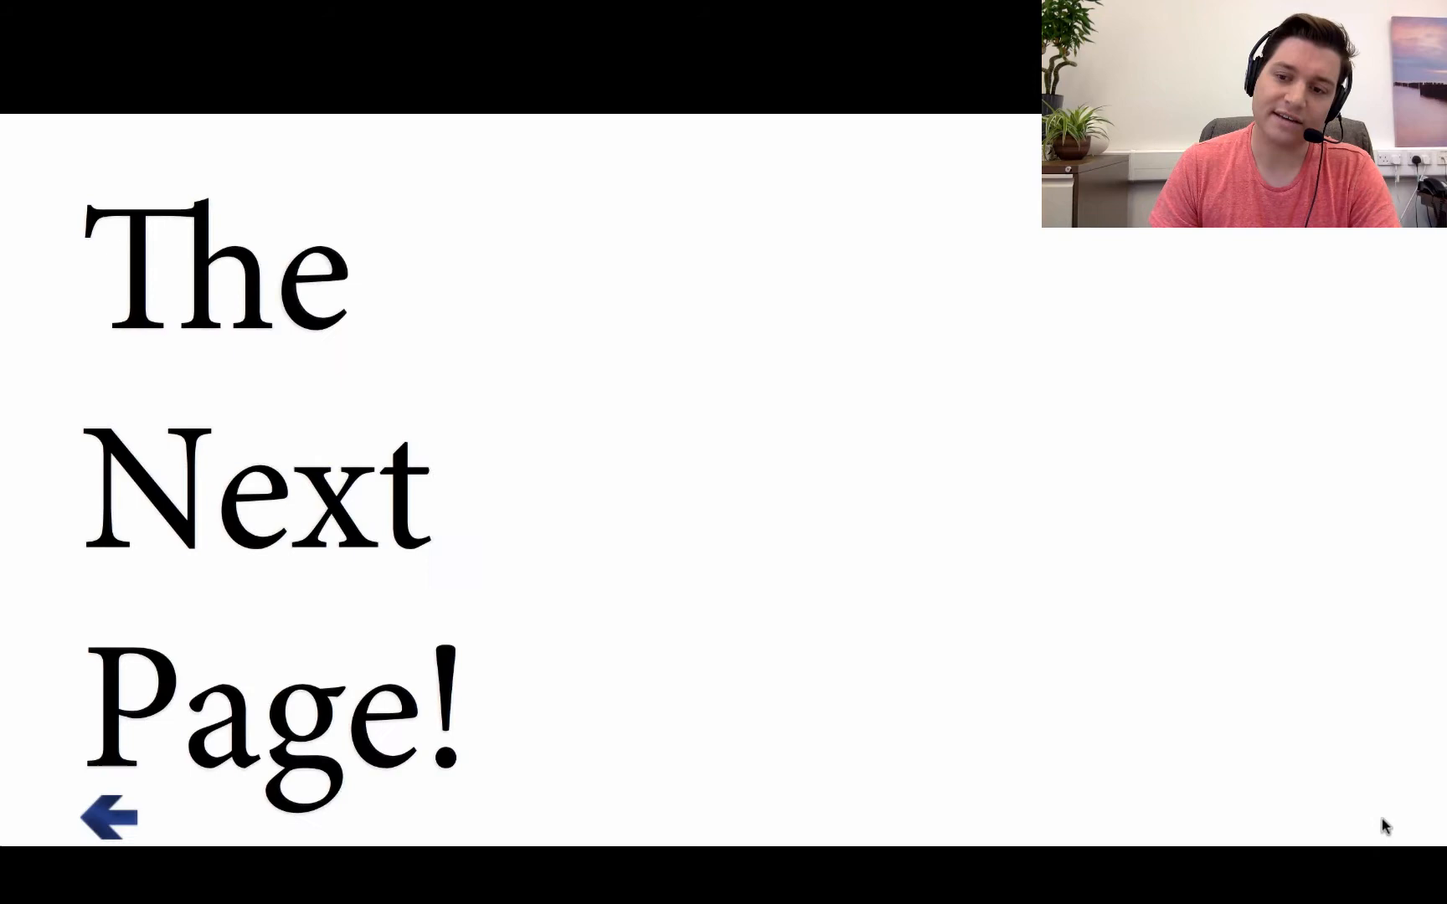
{"action": "left_click", "coordinate": [1386, 814]}
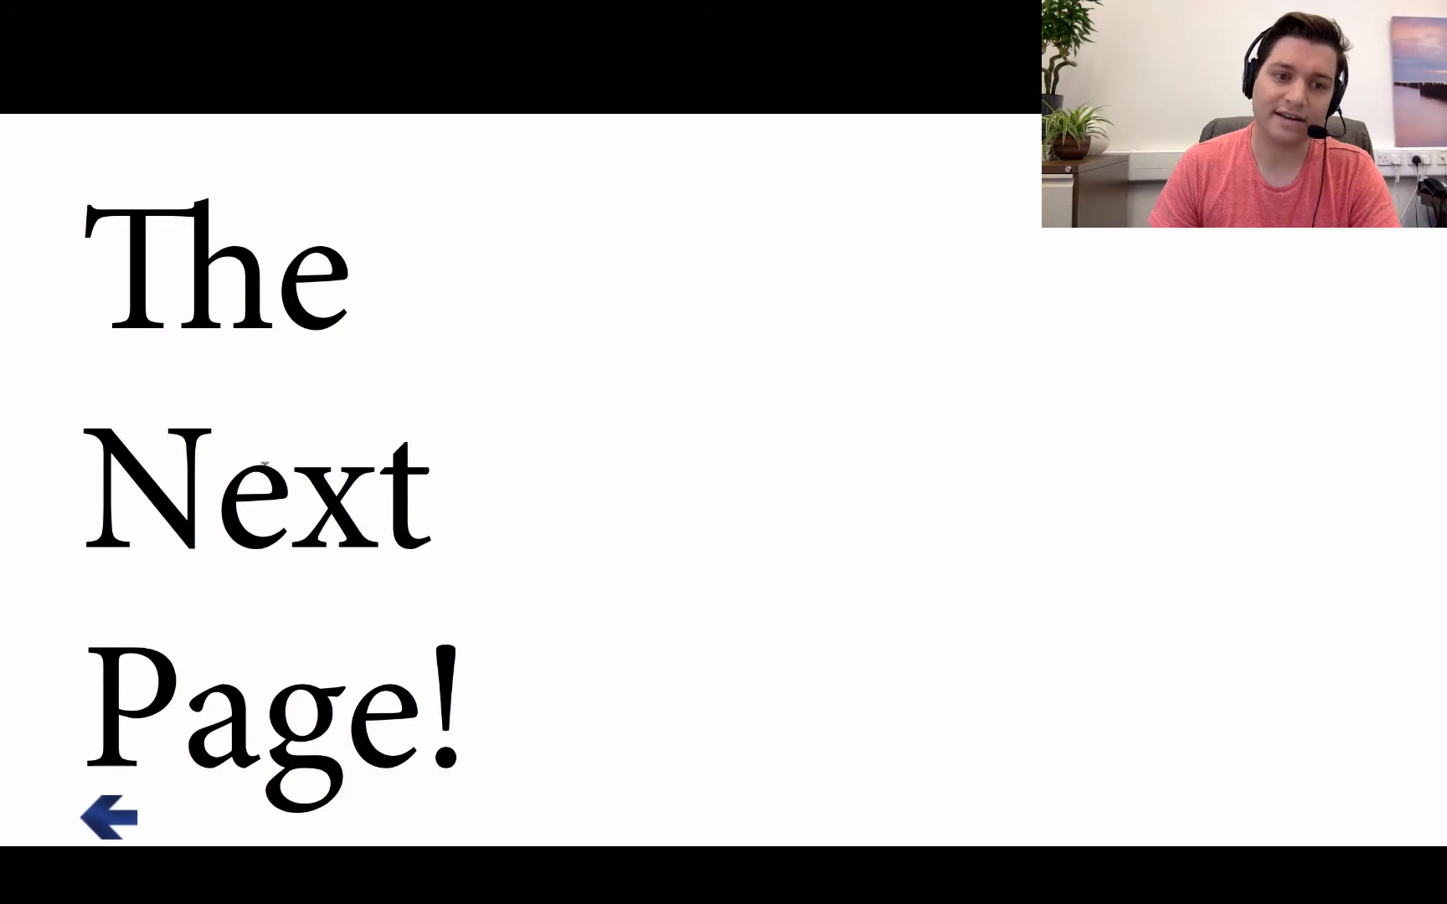
{"action": "left_click", "coordinate": [109, 816]}
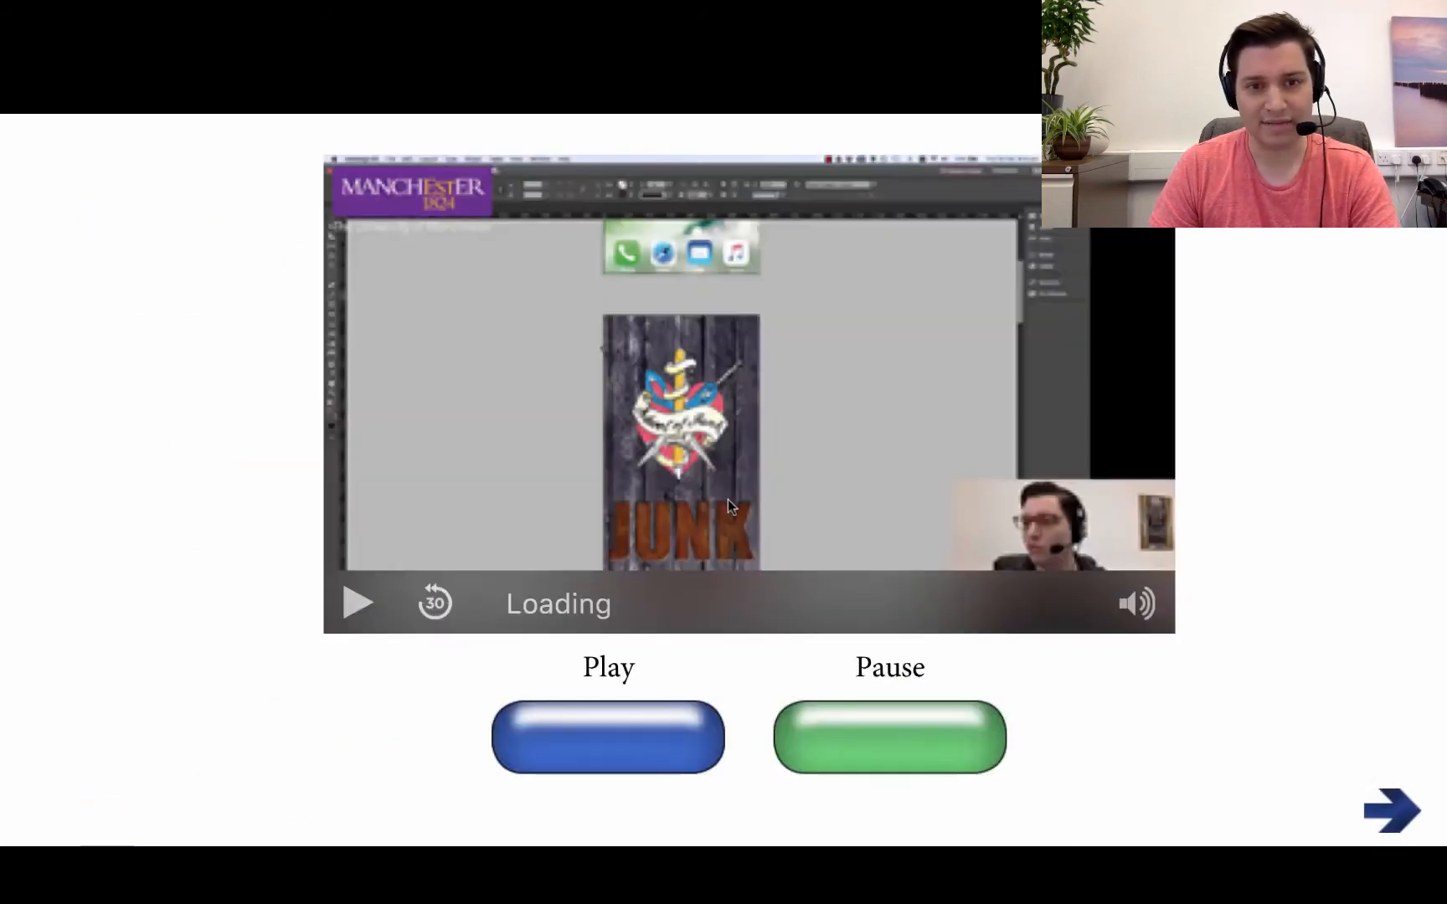